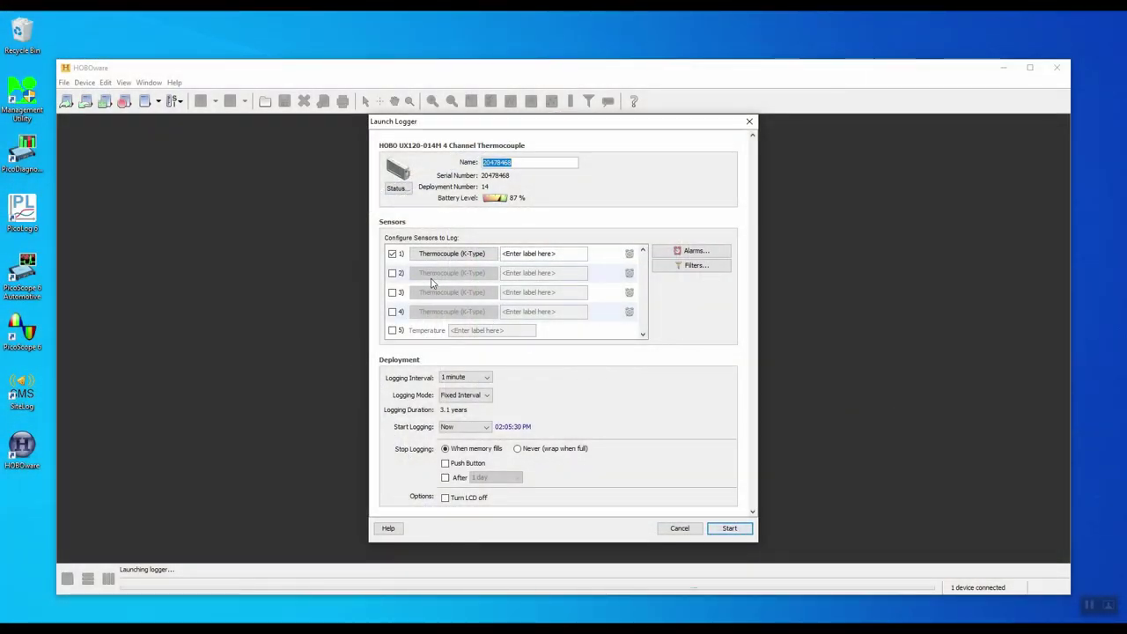
- Enable logging on sensor 2 in the logger dialog
{"action": "left_click", "coordinate": [392, 272]}
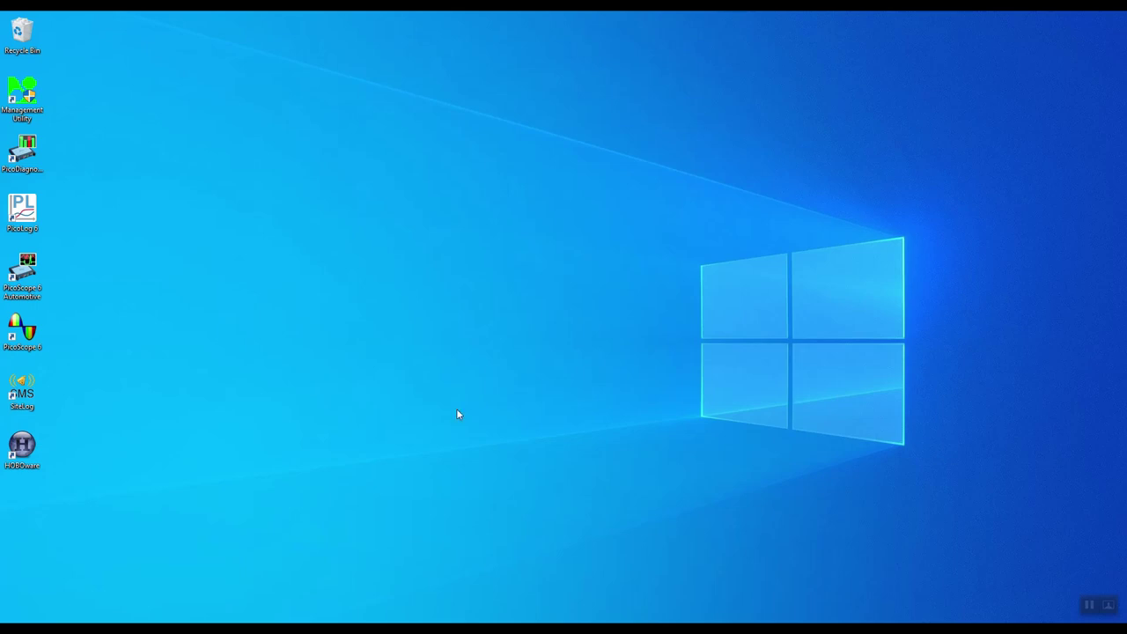
- Restart HOBOware, switch measurement units from US to SI, and show the Device commands
{"action": "double_click", "coordinate": [22, 448]}
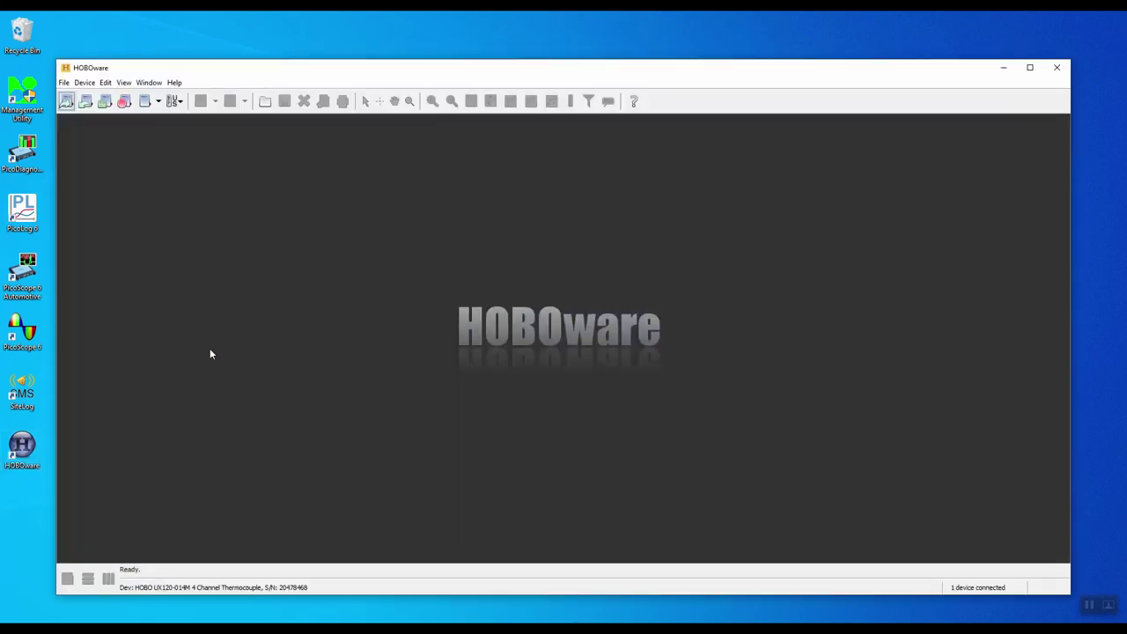
{"action": "left_click", "coordinate": [176, 102]}
{"action": "left_click", "coordinate": [84, 82]}
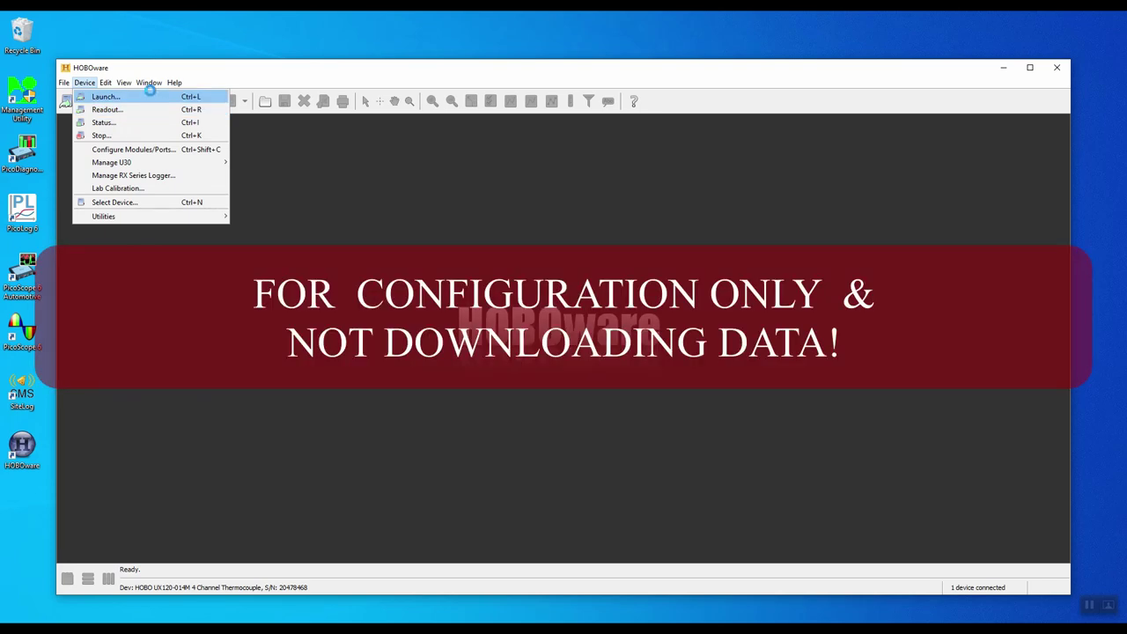
- Open the logger's launch settings and enable logging on sensors 2, 3 and 4
{"action": "left_click", "coordinate": [149, 93]}
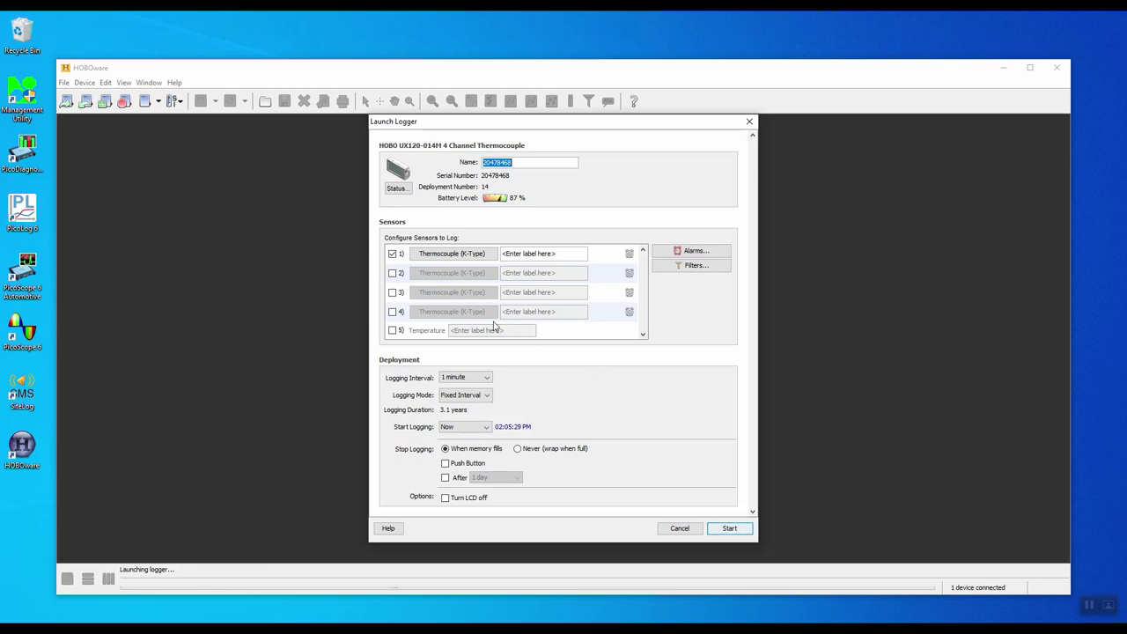
{"action": "left_click", "coordinate": [393, 274]}
{"action": "left_click", "coordinate": [393, 292]}
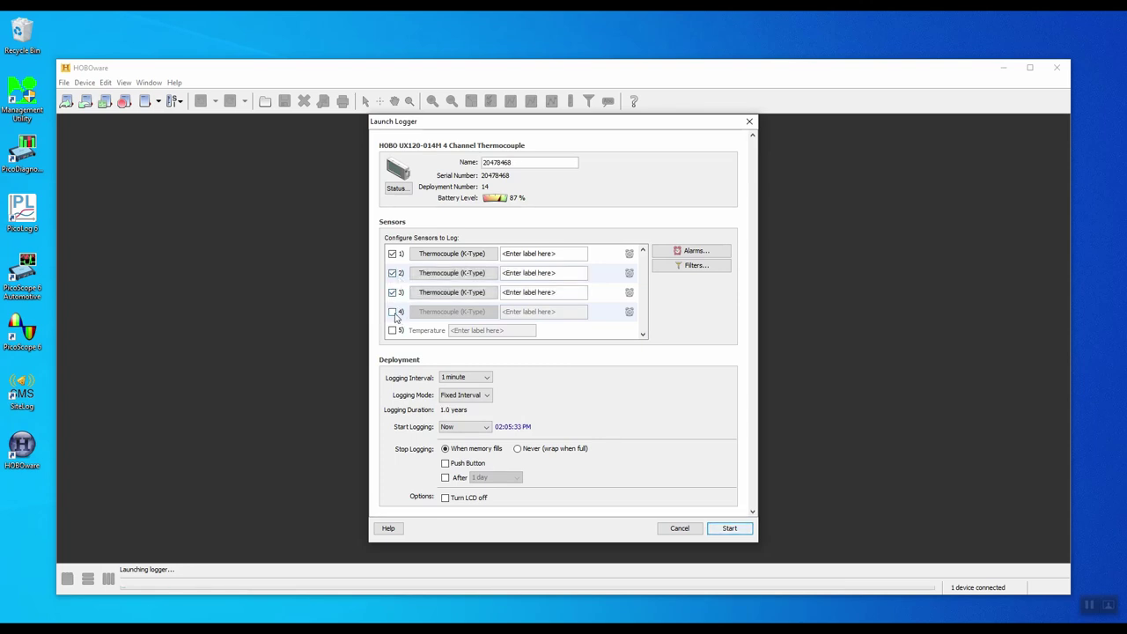
{"action": "left_click", "coordinate": [392, 312]}
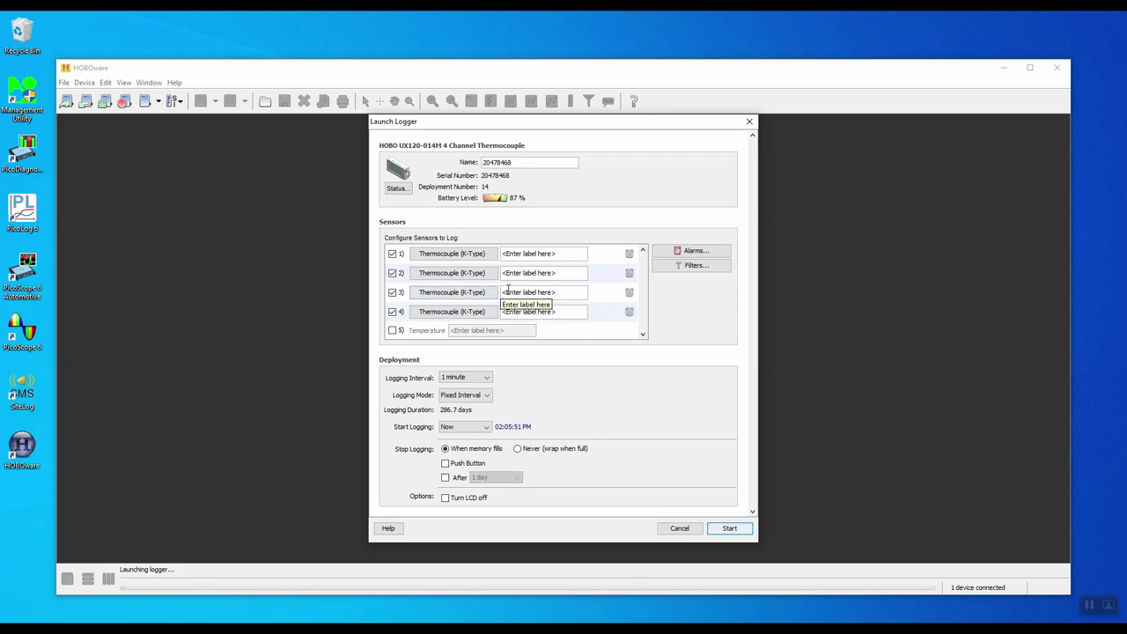
- Set sensors 1 through 4 each to Temperature > Thermocouple (N-Type)
{"action": "left_click", "coordinate": [476, 257]}
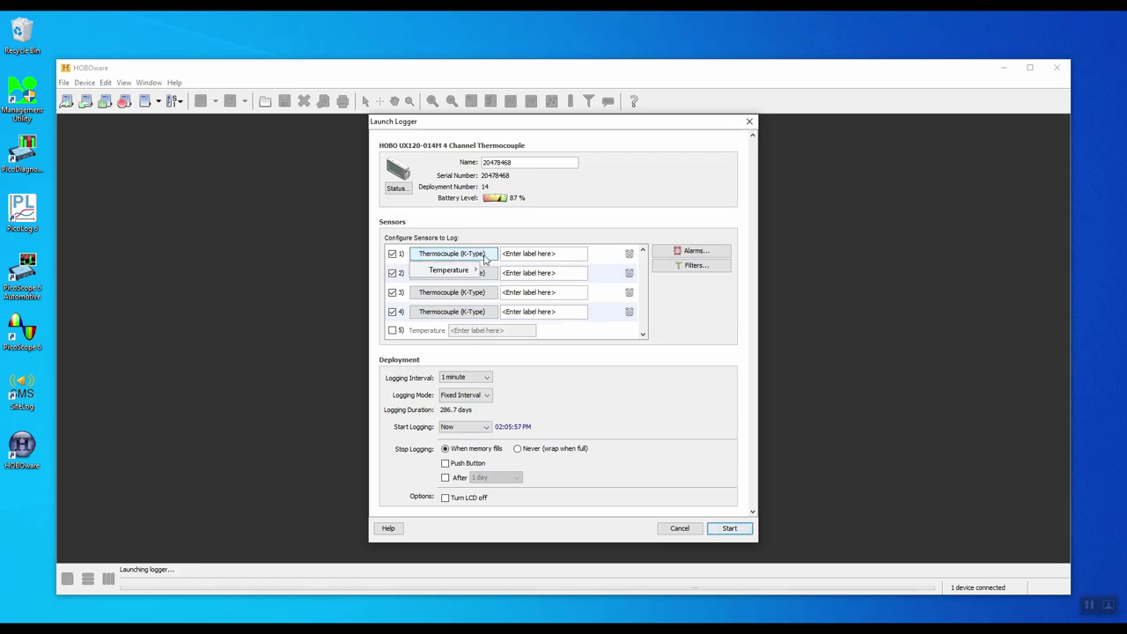
{"action": "mouse_move", "coordinate": [465, 275]}
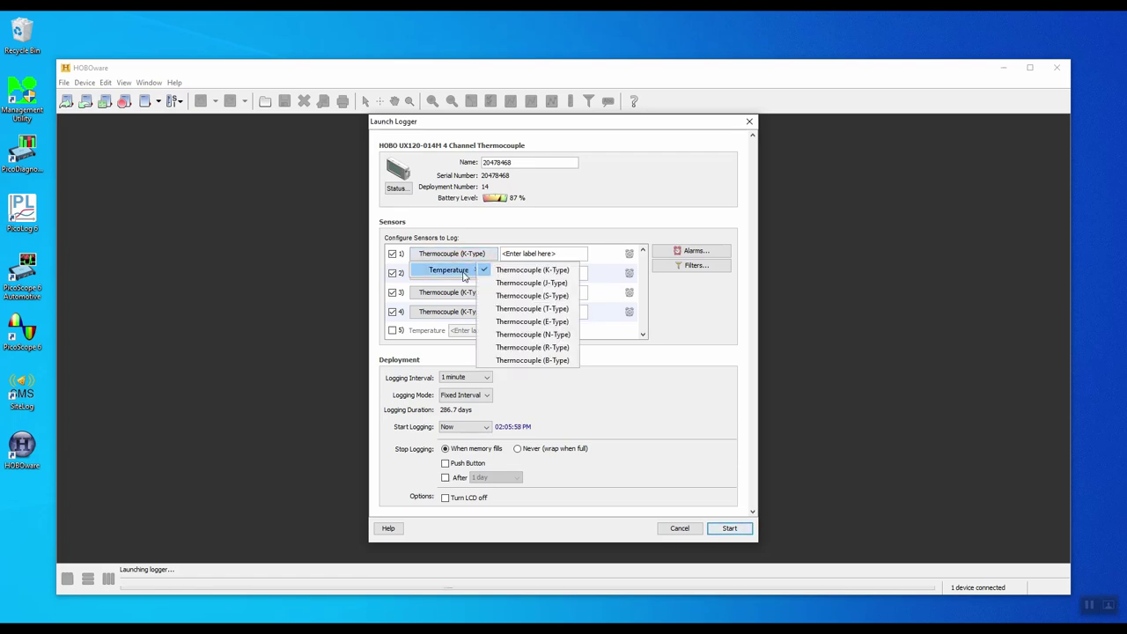
{"action": "left_click", "coordinate": [555, 334]}
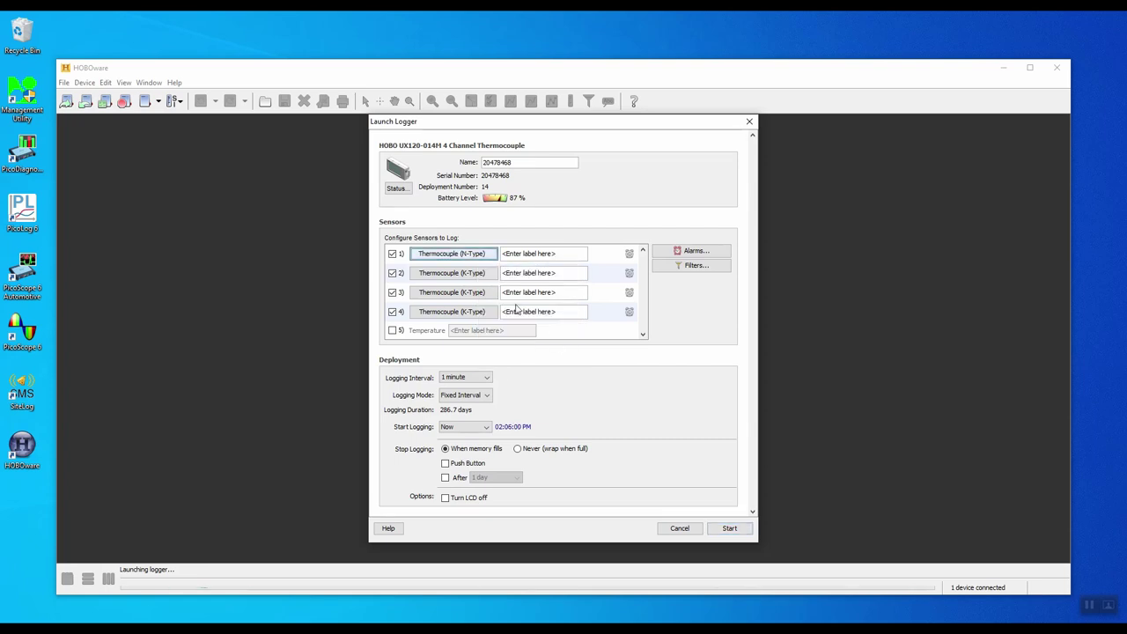
{"action": "left_click", "coordinate": [454, 273]}
{"action": "mouse_move", "coordinate": [462, 290]}
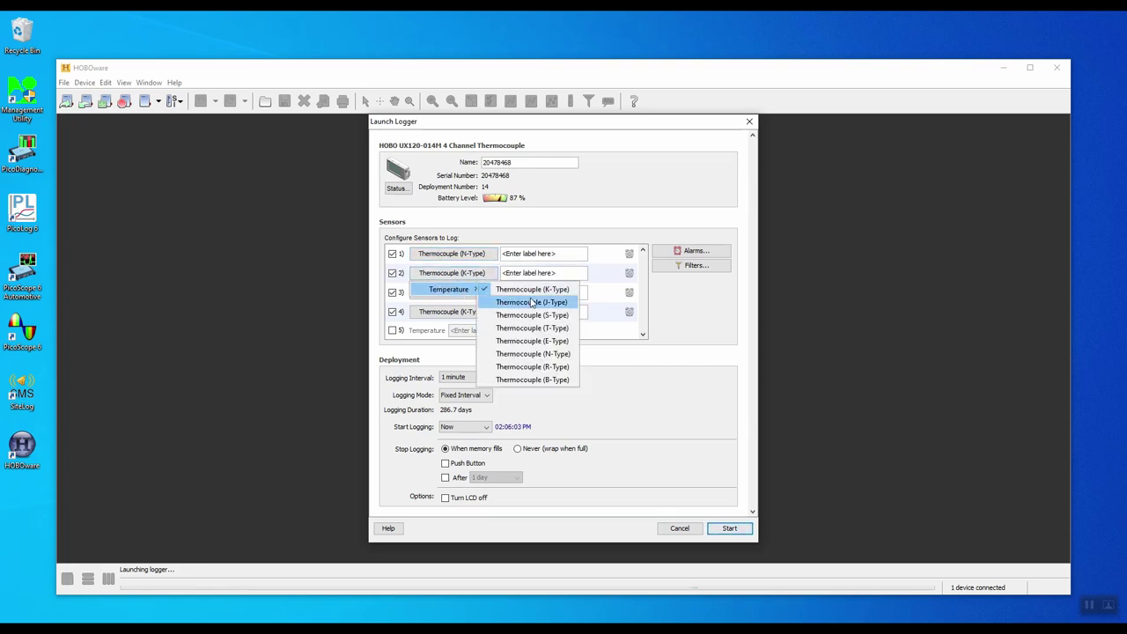
{"action": "left_click", "coordinate": [563, 353]}
{"action": "left_click", "coordinate": [459, 292]}
{"action": "mouse_move", "coordinate": [457, 309]}
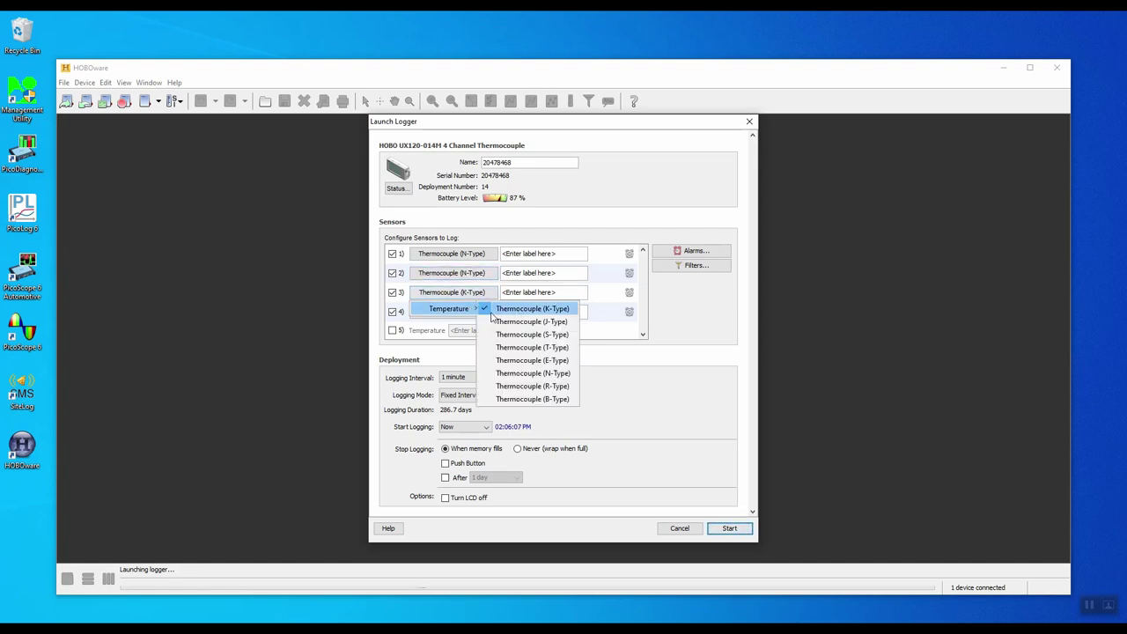
{"action": "left_click", "coordinate": [542, 374]}
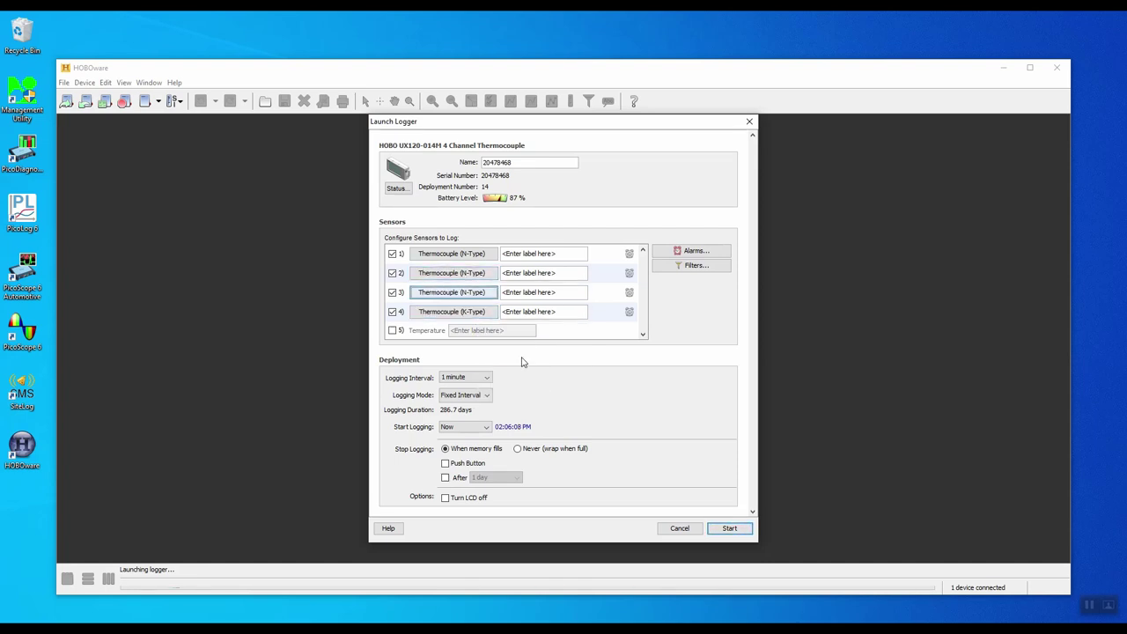
{"action": "left_click", "coordinate": [451, 311]}
{"action": "mouse_move", "coordinate": [450, 328]}
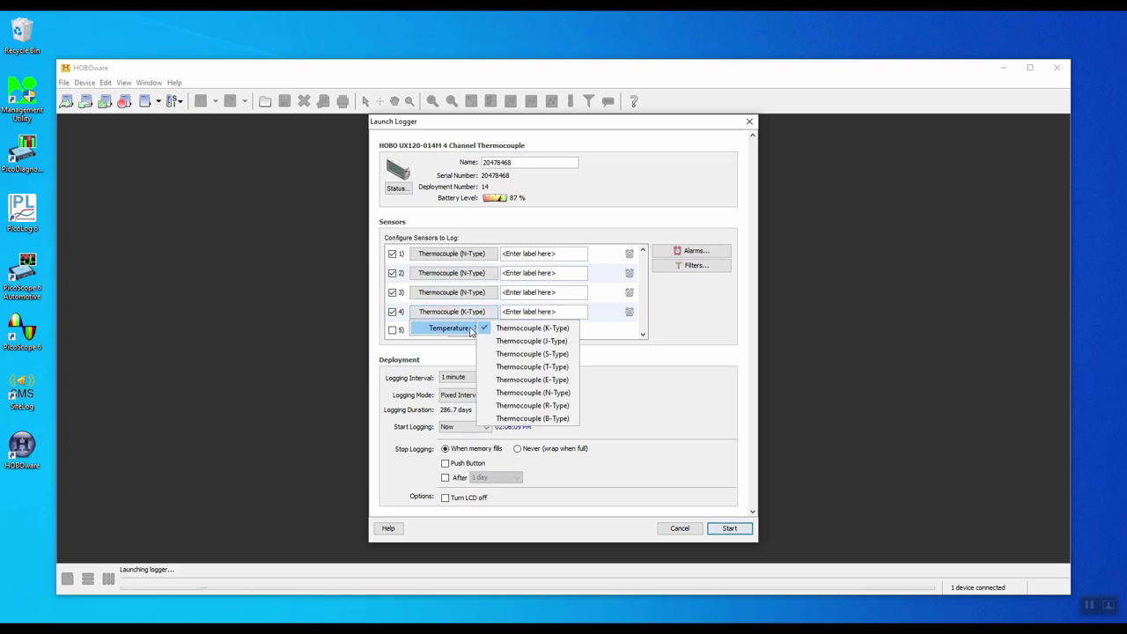
{"action": "left_click", "coordinate": [549, 392]}
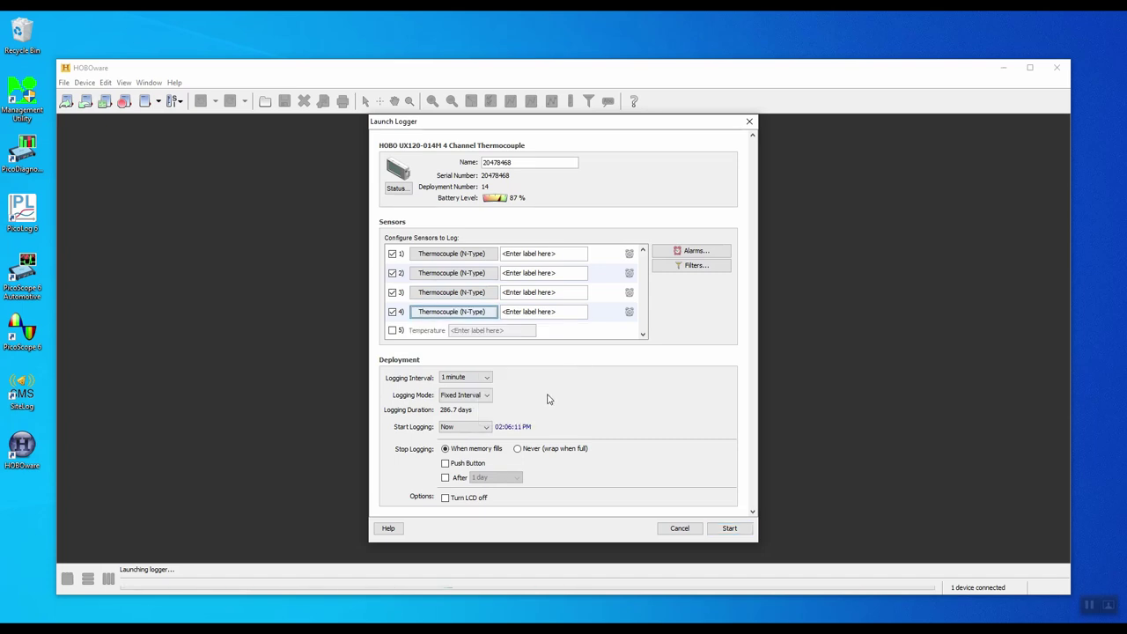
- Set the logging interval to 10 seconds
{"action": "left_click", "coordinate": [482, 377]}
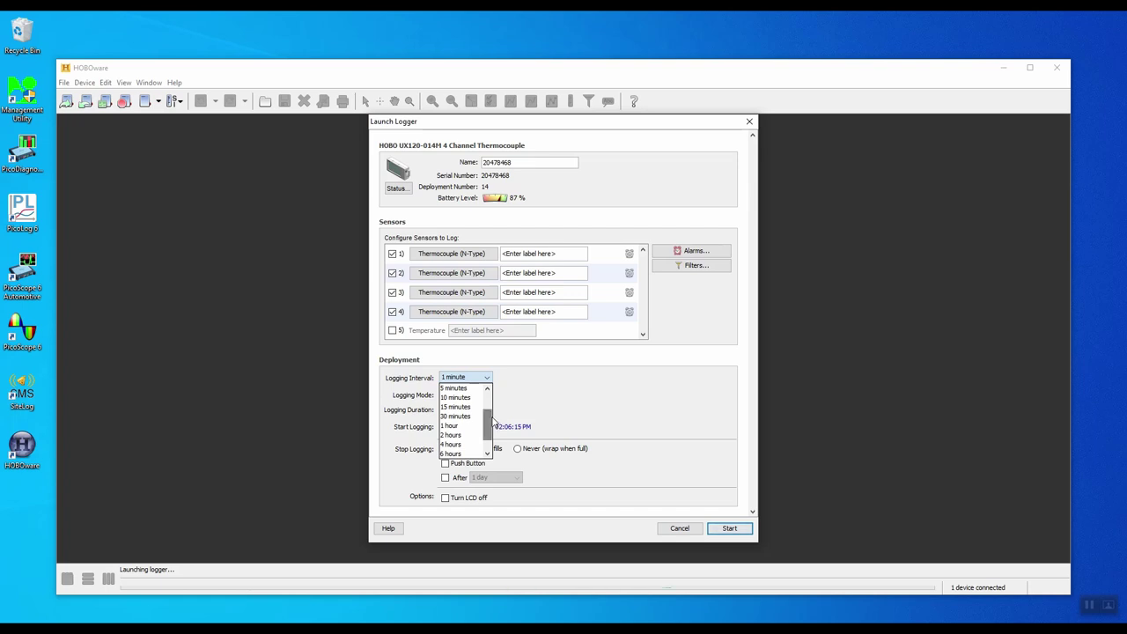
{"action": "left_click_drag", "start_coordinate": [486, 403], "coordinate": [491, 448]}
{"action": "left_click_drag", "start_coordinate": [492, 448], "coordinate": [489, 401]}
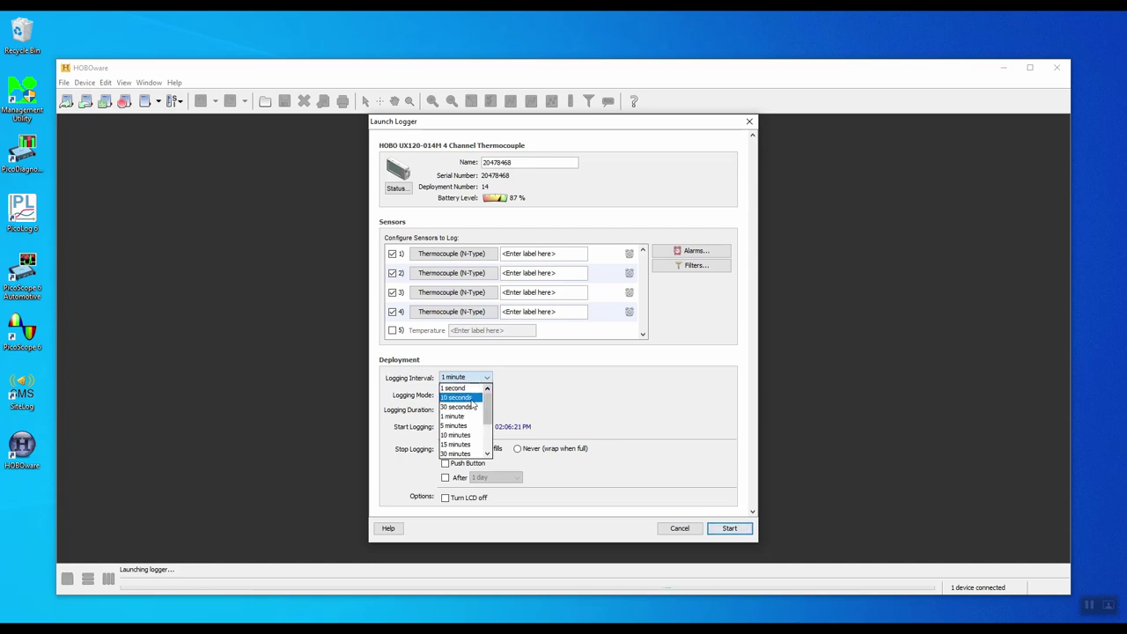
{"action": "left_click", "coordinate": [471, 401]}
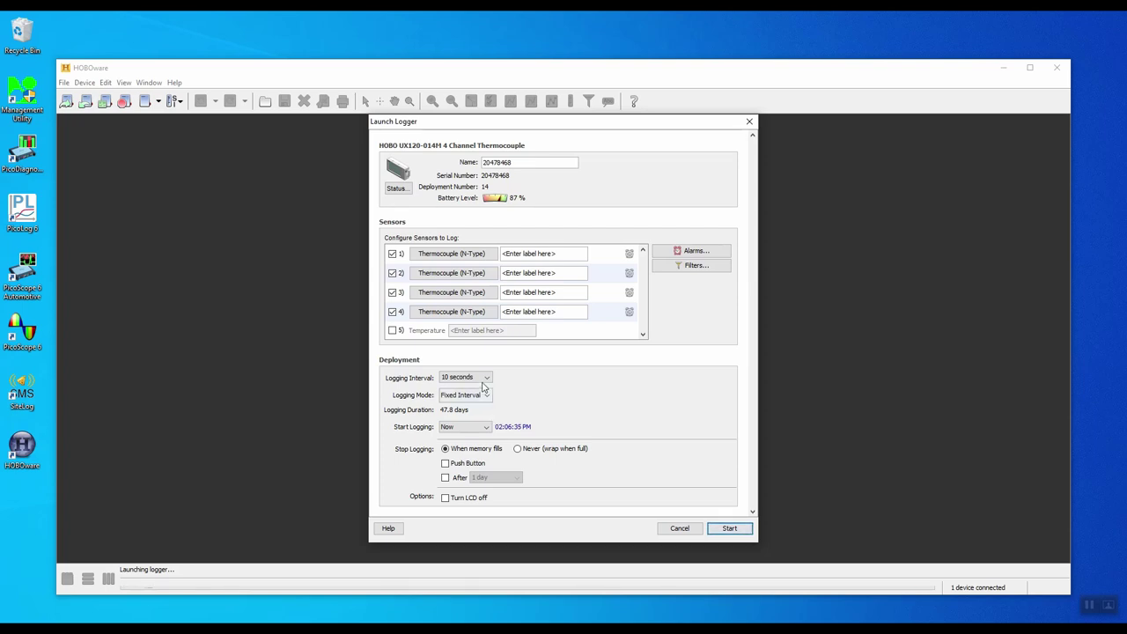
{"action": "left_click", "coordinate": [476, 376]}
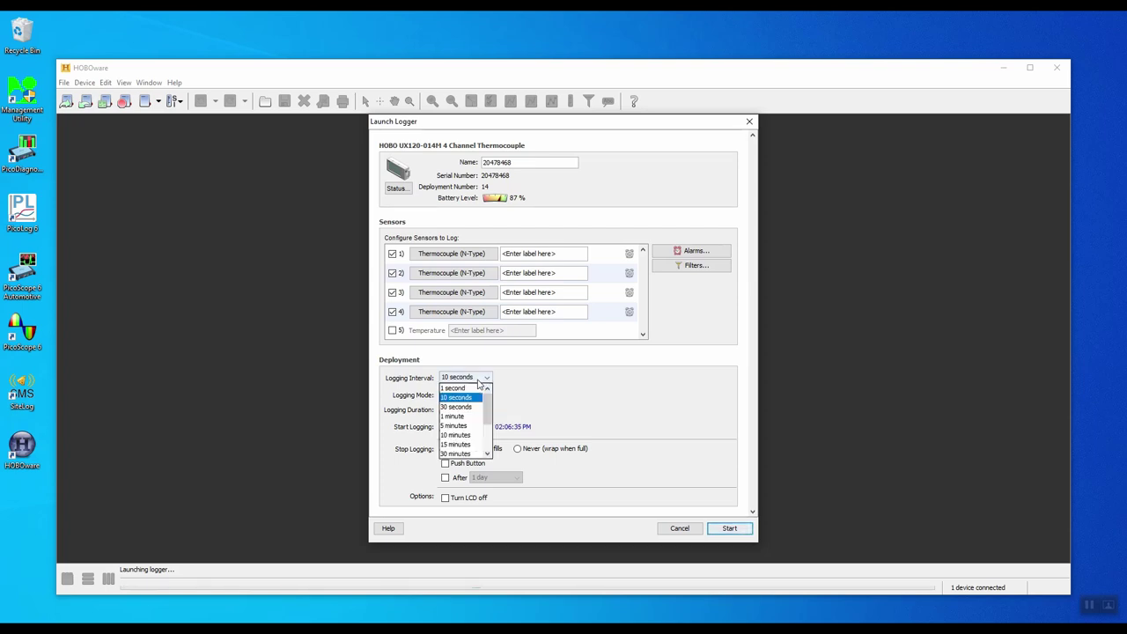
{"action": "left_click", "coordinate": [473, 416]}
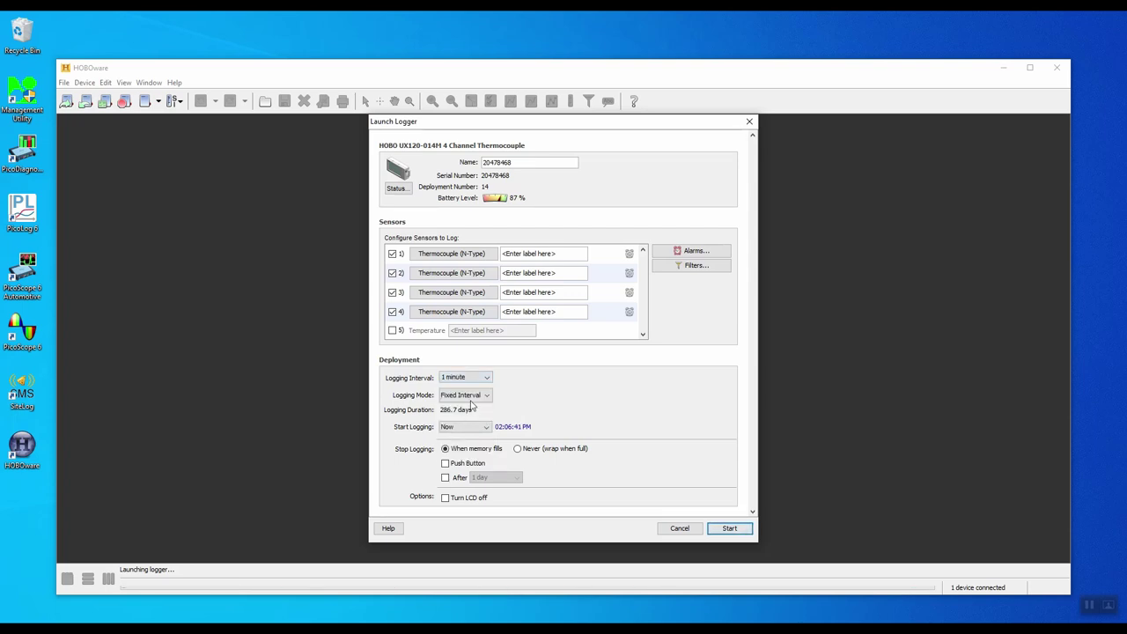
{"action": "left_click", "coordinate": [476, 377]}
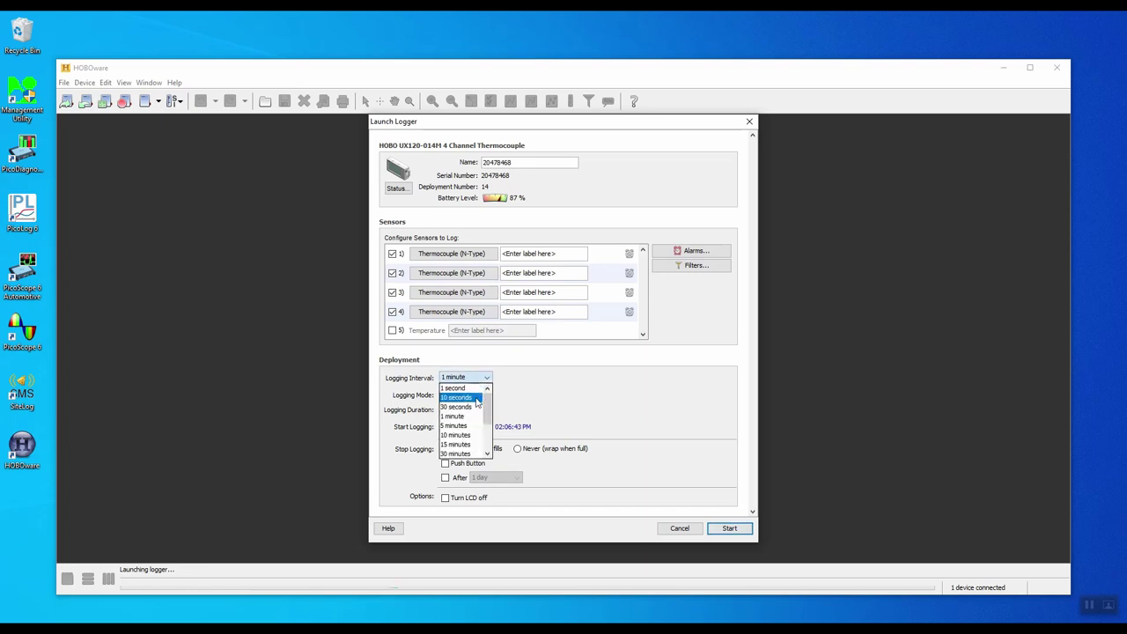
{"action": "left_click", "coordinate": [477, 398]}
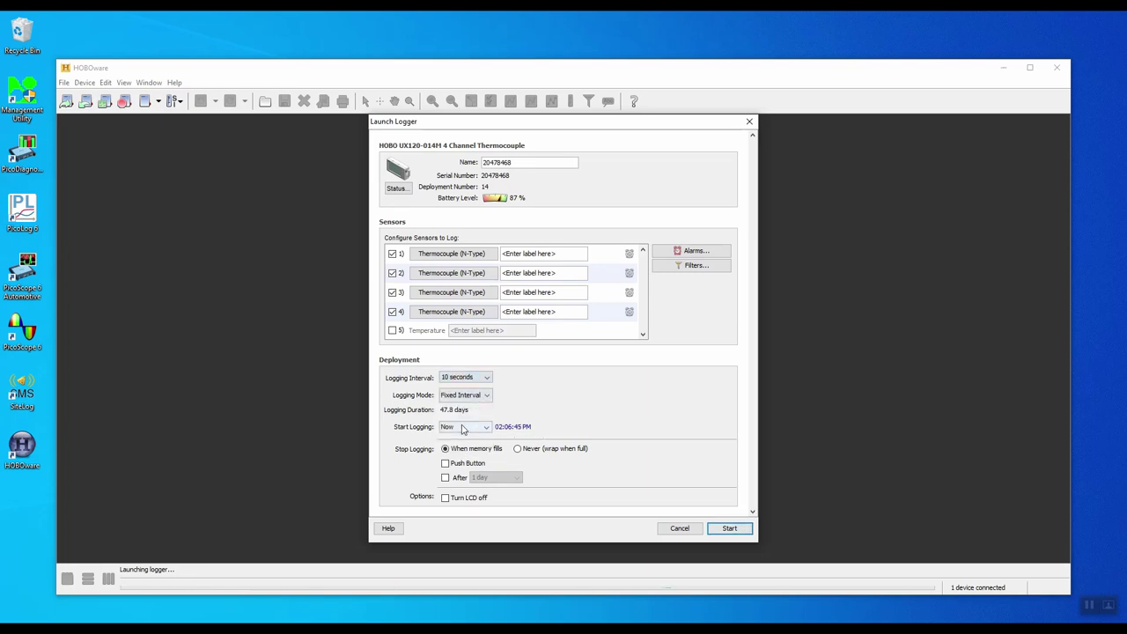
- Start logging now and set stop logging to Never (wrap when full)
{"action": "left_click", "coordinate": [464, 427]}
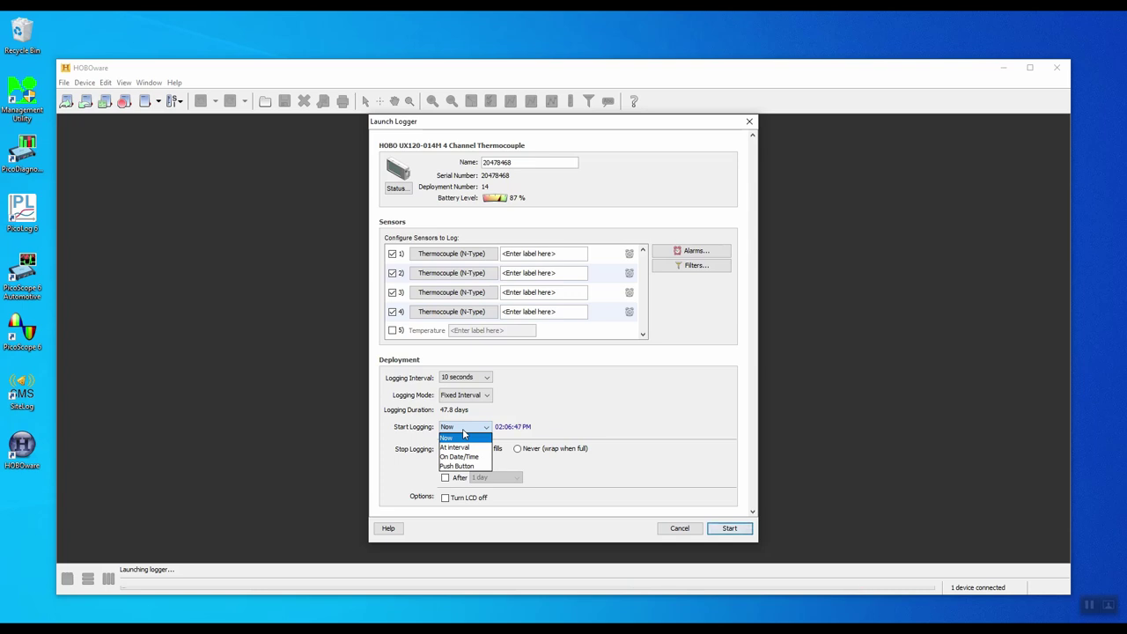
{"action": "left_click", "coordinate": [463, 433]}
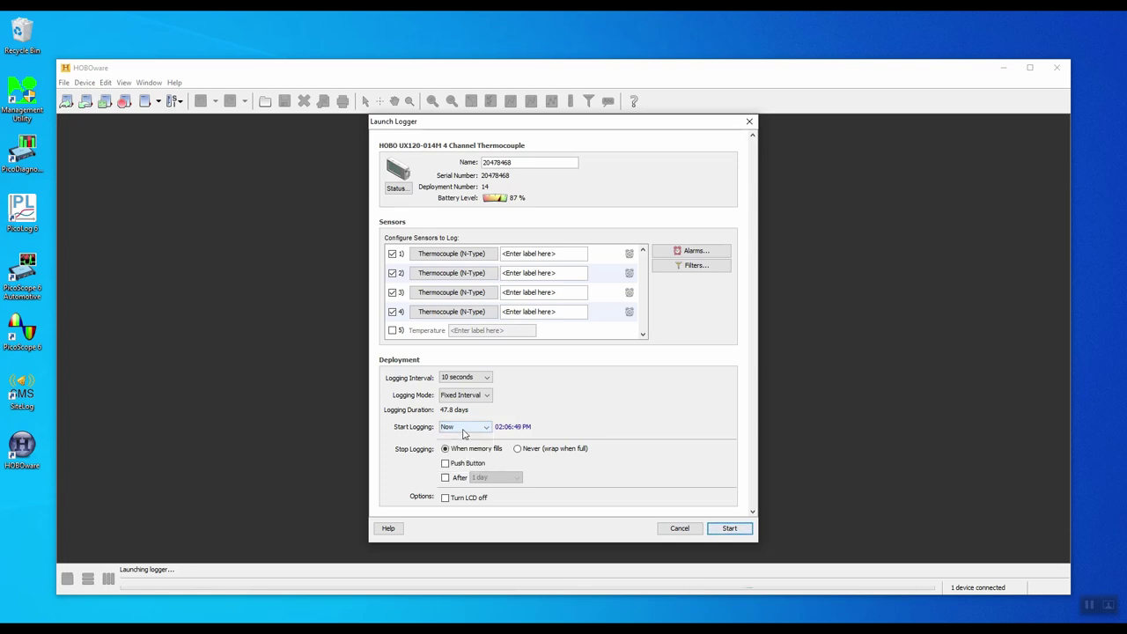
{"action": "left_click", "coordinate": [520, 450]}
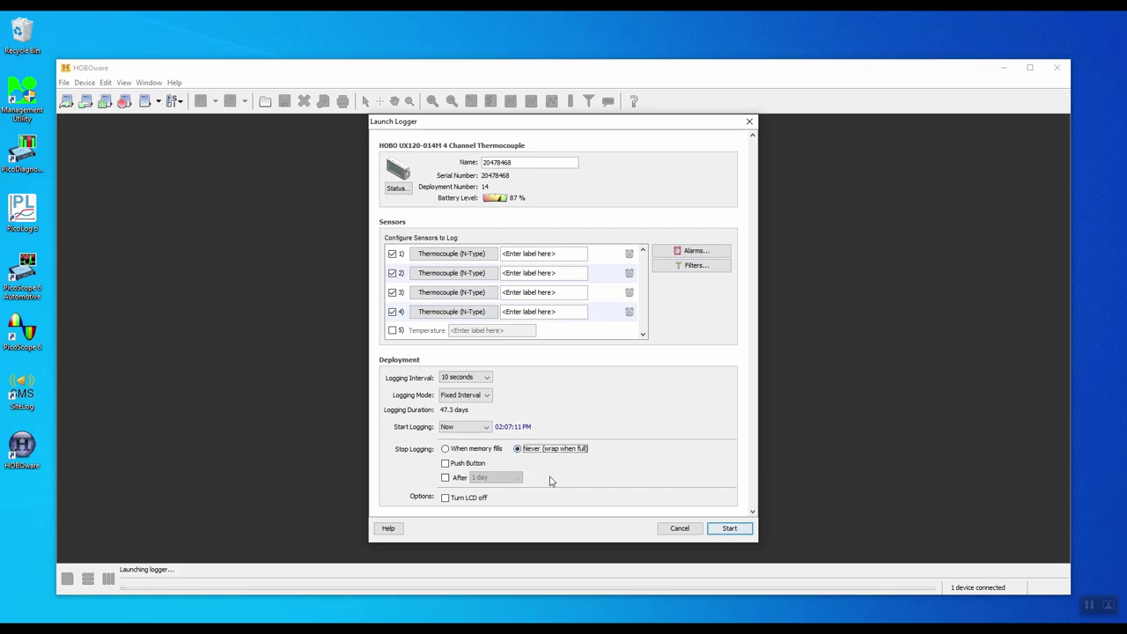
- Launch the logger with the configured settings
{"action": "left_click", "coordinate": [731, 531]}
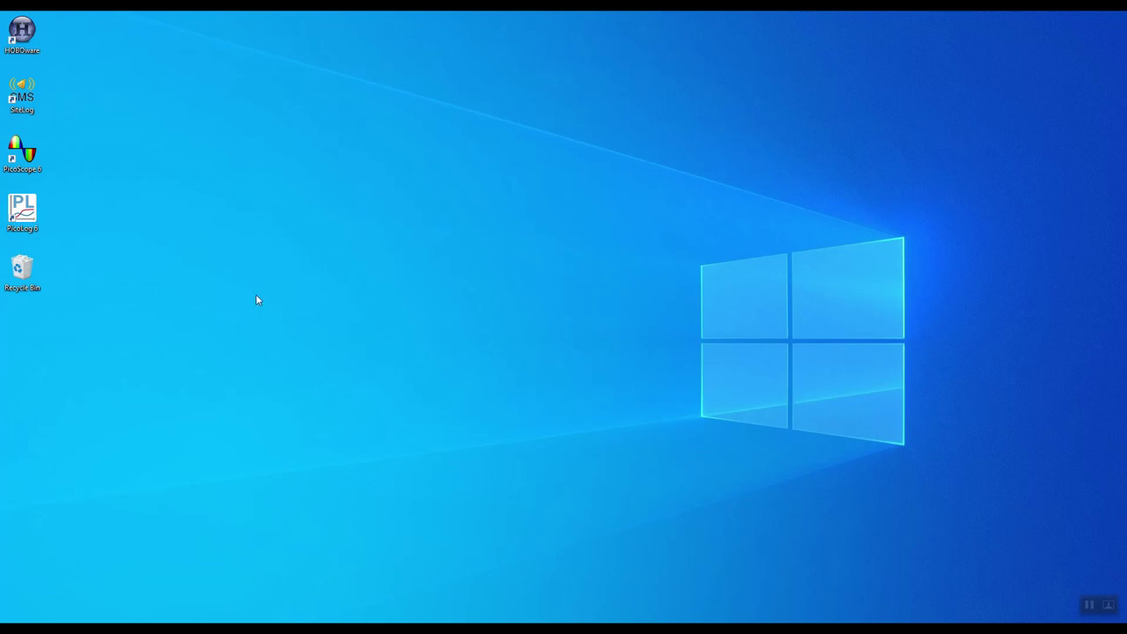
- Restart HOBOware, decline relaunching the logger, and begin a readout of its stored data
{"action": "left_click", "coordinate": [24, 35]}
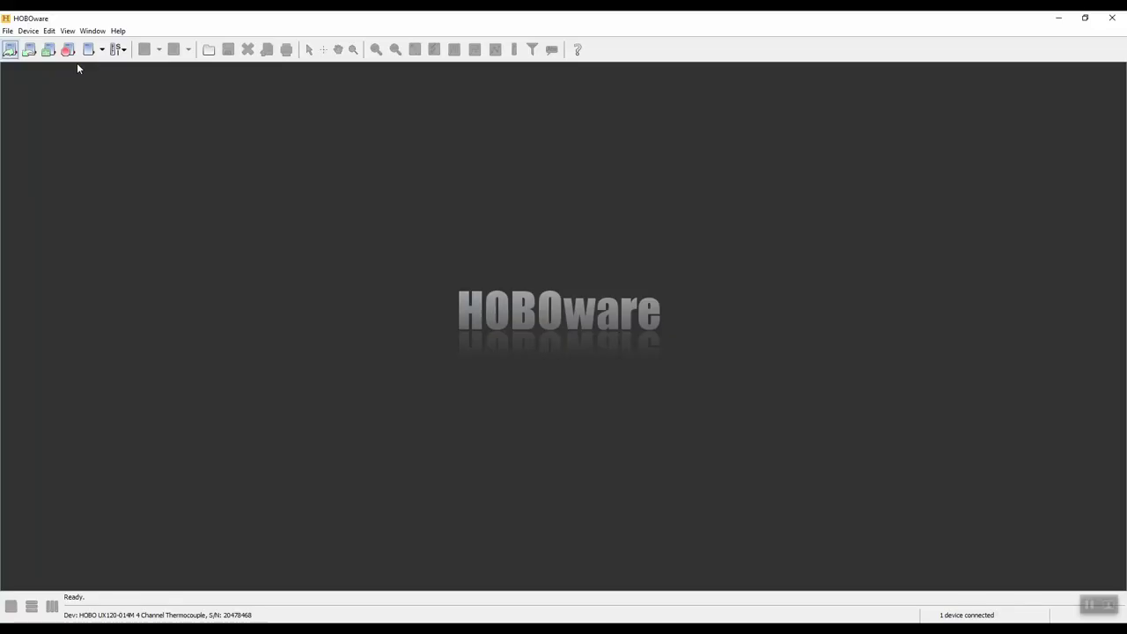
{"action": "left_click", "coordinate": [29, 32]}
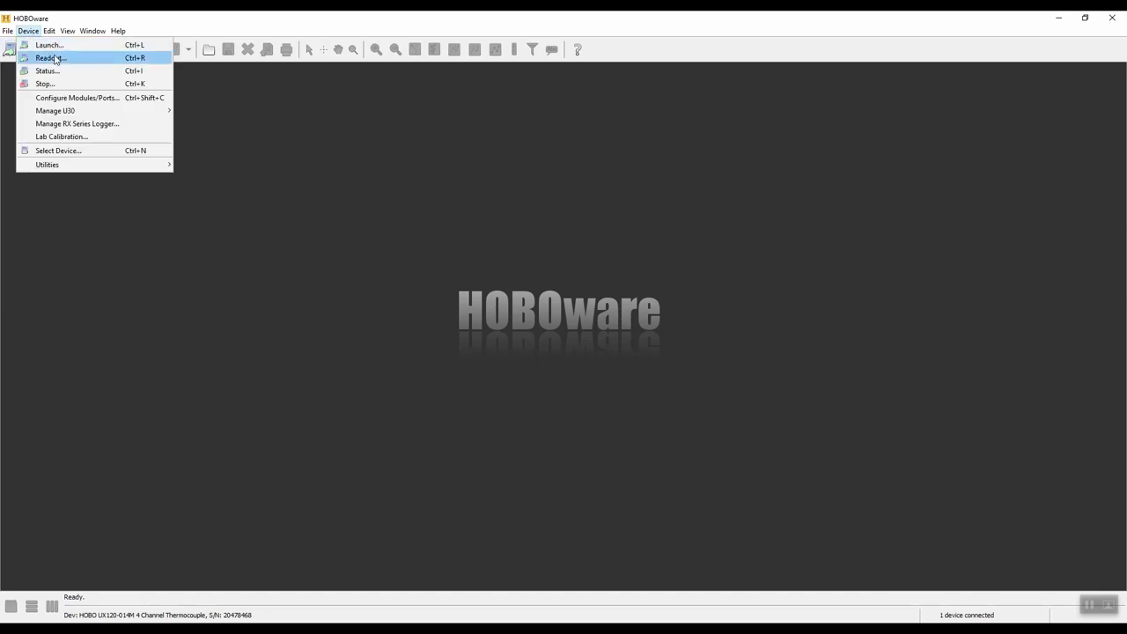
{"action": "left_click", "coordinate": [285, 137]}
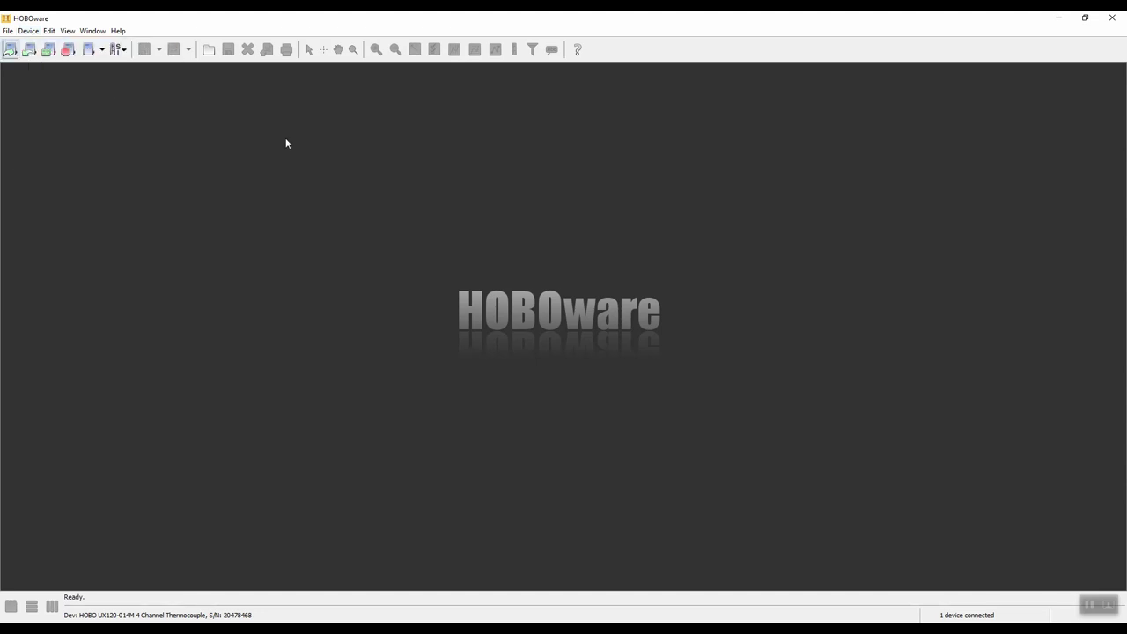
{"action": "left_click", "coordinate": [11, 50]}
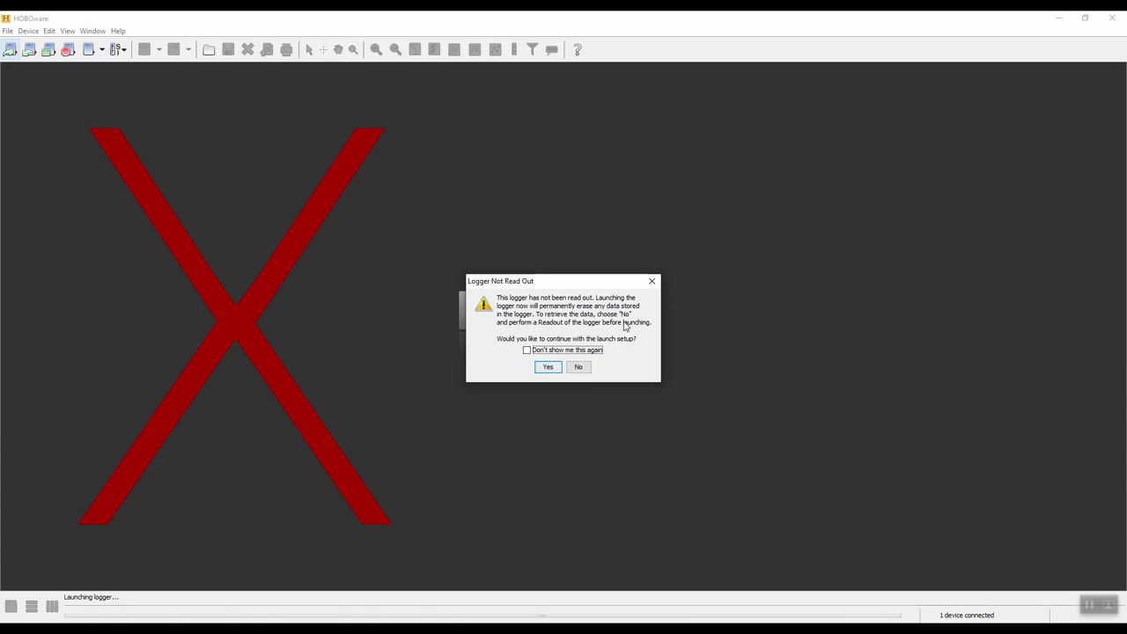
{"action": "left_click", "coordinate": [581, 366]}
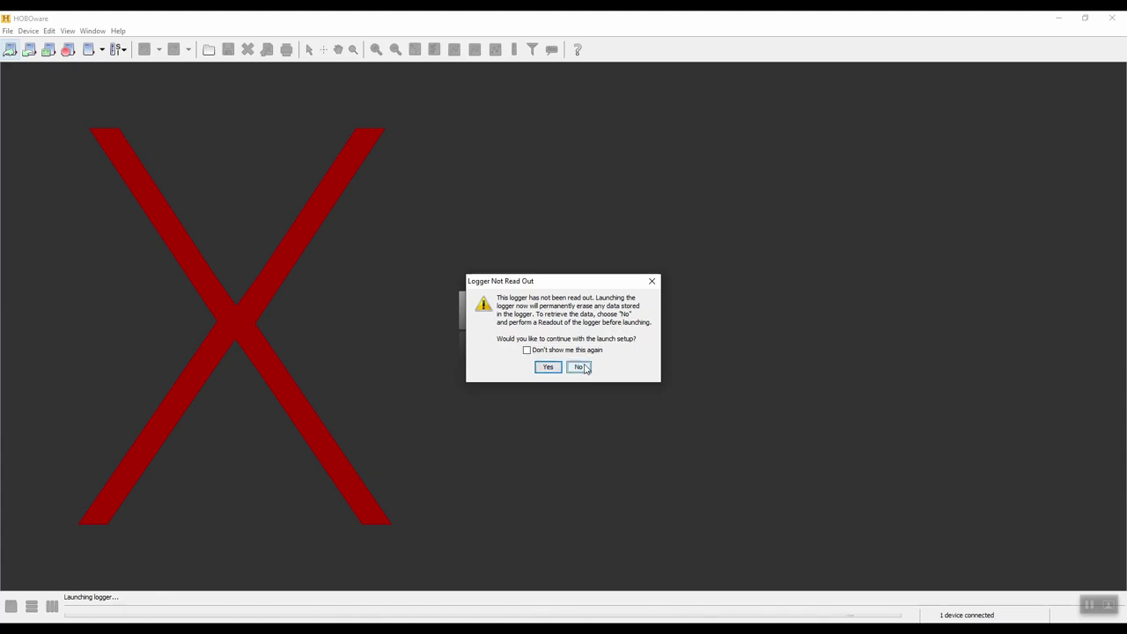
{"action": "left_click", "coordinate": [28, 31]}
{"action": "left_click", "coordinate": [51, 58]}
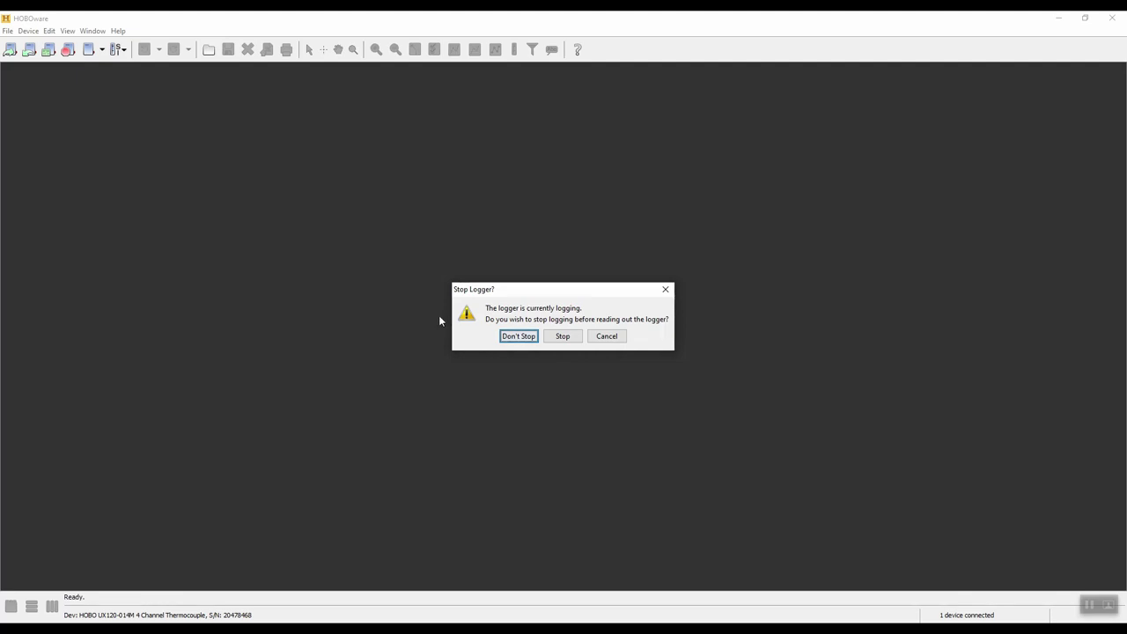
- Choose Don't Stop so the logger keeps logging during readout
{"action": "left_click", "coordinate": [518, 337]}
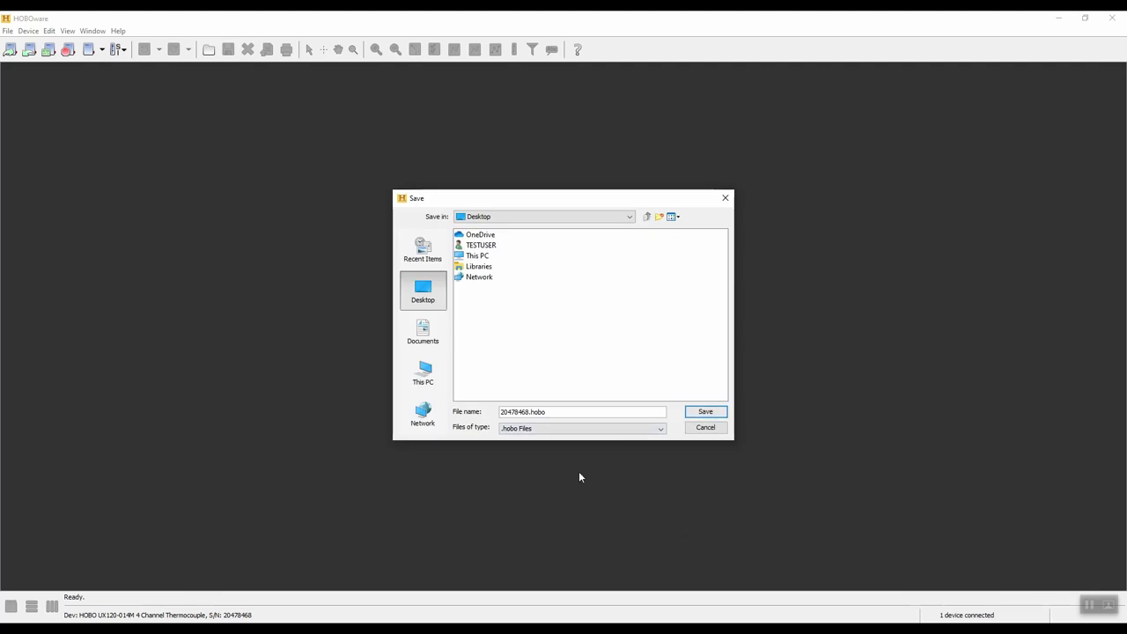
- Save the readout as test.hobo in the Documents folder
{"action": "left_click", "coordinate": [438, 334]}
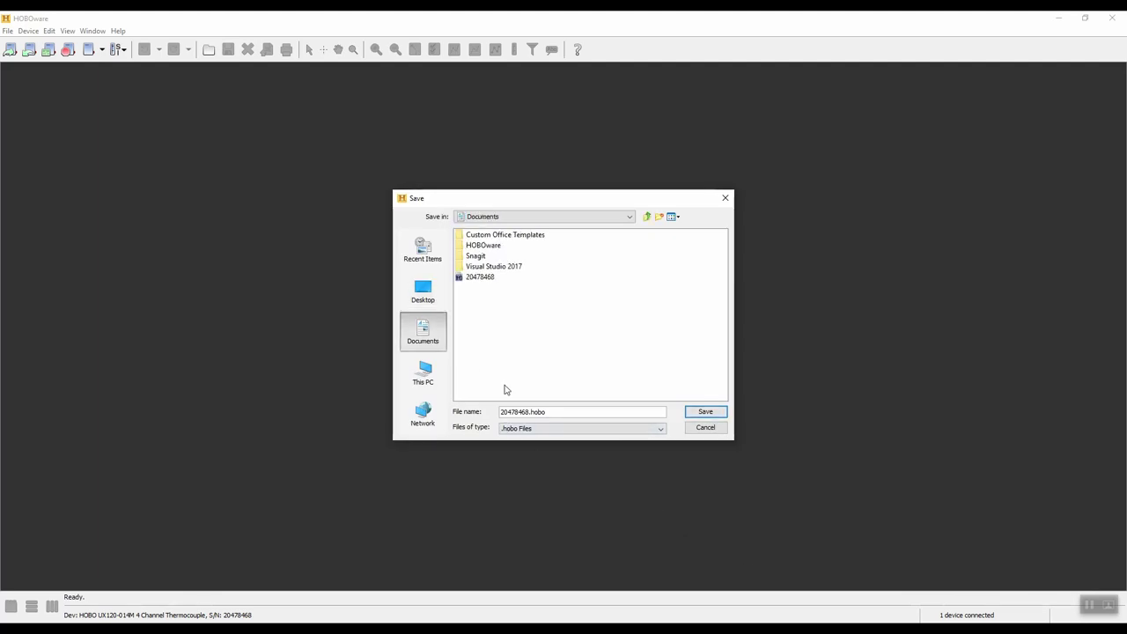
{"action": "double_click", "coordinate": [518, 411]}
{"action": "type", "text": "test"}
{"action": "left_click", "coordinate": [717, 411]}
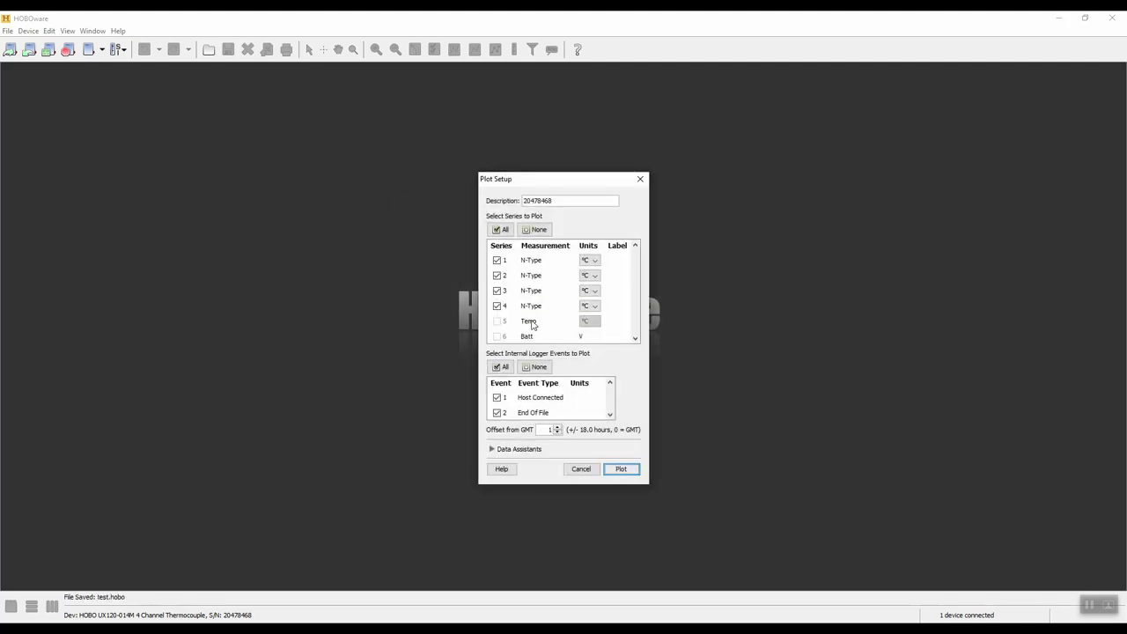
- Plot series 1–4 of test.hobo, excluding the Host Connected and End Of File events
{"action": "left_click", "coordinate": [498, 305]}
{"action": "left_click", "coordinate": [500, 291]}
{"action": "left_click", "coordinate": [498, 292]}
{"action": "left_click", "coordinate": [498, 306]}
{"action": "left_click", "coordinate": [498, 398]}
{"action": "left_click", "coordinate": [499, 414]}
{"action": "left_click", "coordinate": [620, 469]}
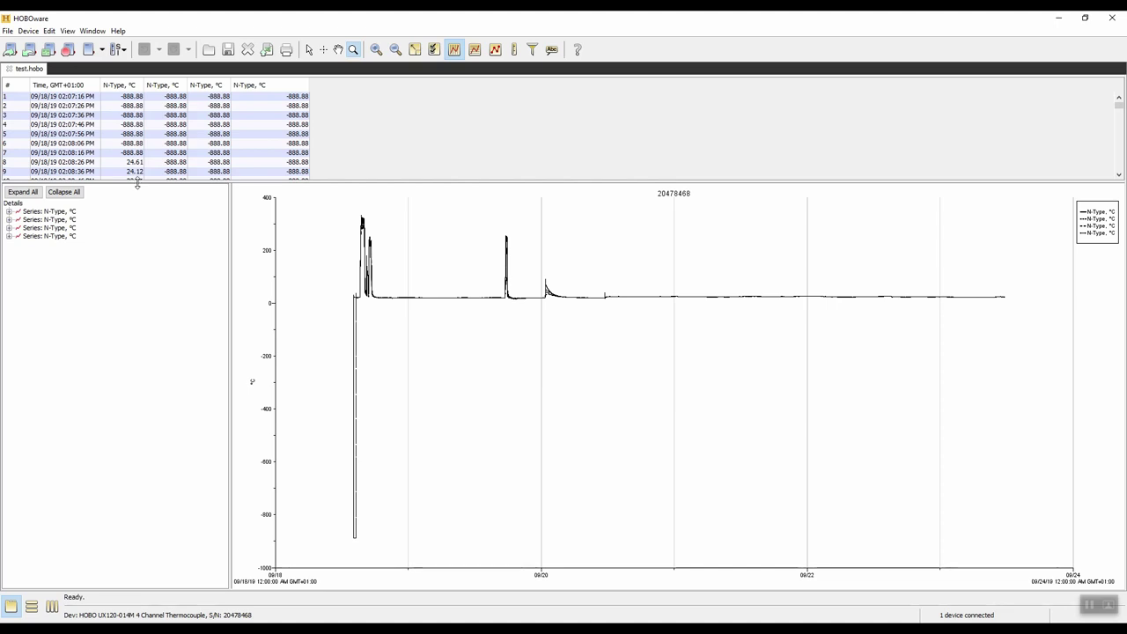
- Enlarge the data table above the graph and scroll through its readings
{"action": "left_click_drag", "start_coordinate": [136, 181], "coordinate": [148, 307]}
{"action": "scroll", "coordinate": [100, 228], "scroll_direction": "down", "scroll_amount": 3}
{"action": "scroll", "coordinate": [100, 228], "scroll_direction": "up", "scroll_amount": 5}
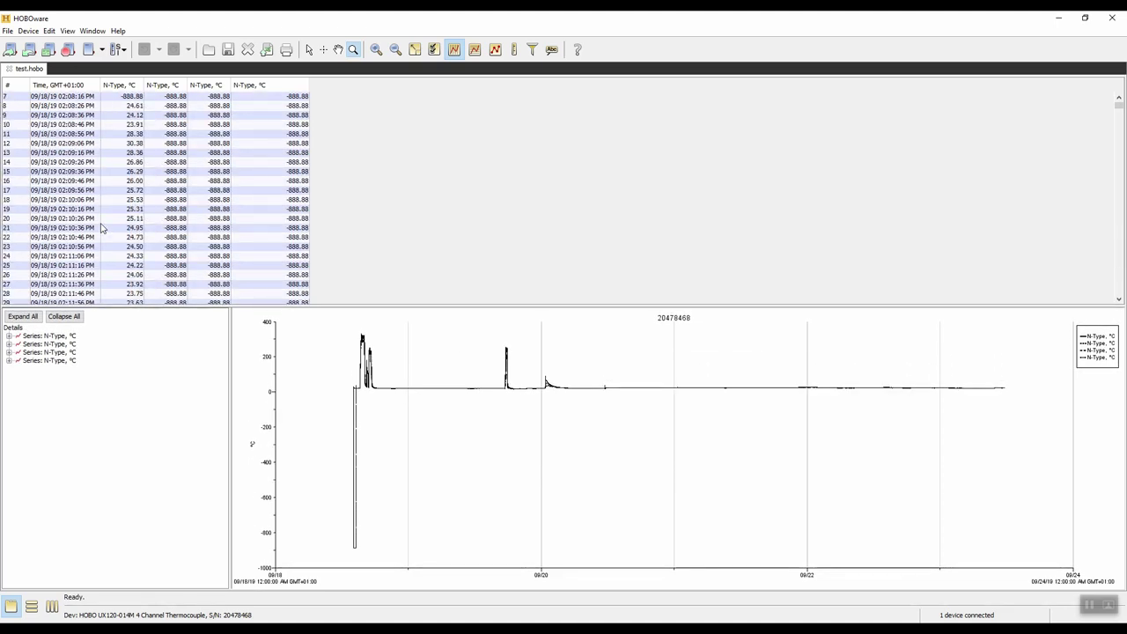
{"action": "scroll", "coordinate": [101, 228], "scroll_direction": "down", "scroll_amount": 7}
{"action": "scroll", "coordinate": [100, 228], "scroll_direction": "up", "scroll_amount": 7}
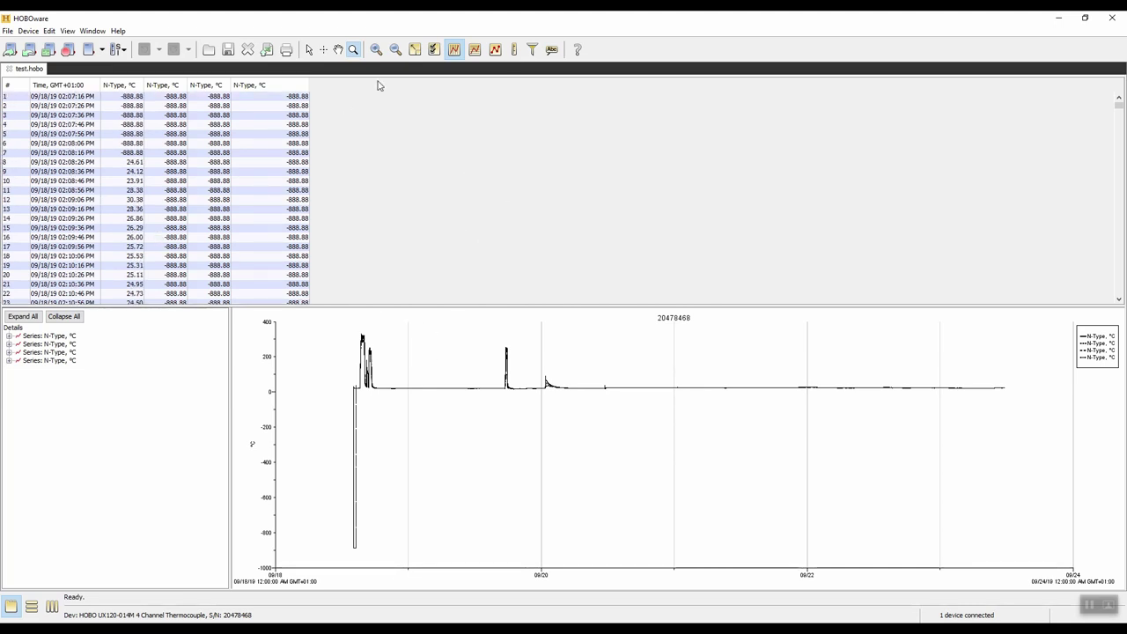
- Zoom in and pan the graph to bring the temperature spikes into view
{"action": "left_click", "coordinate": [379, 53]}
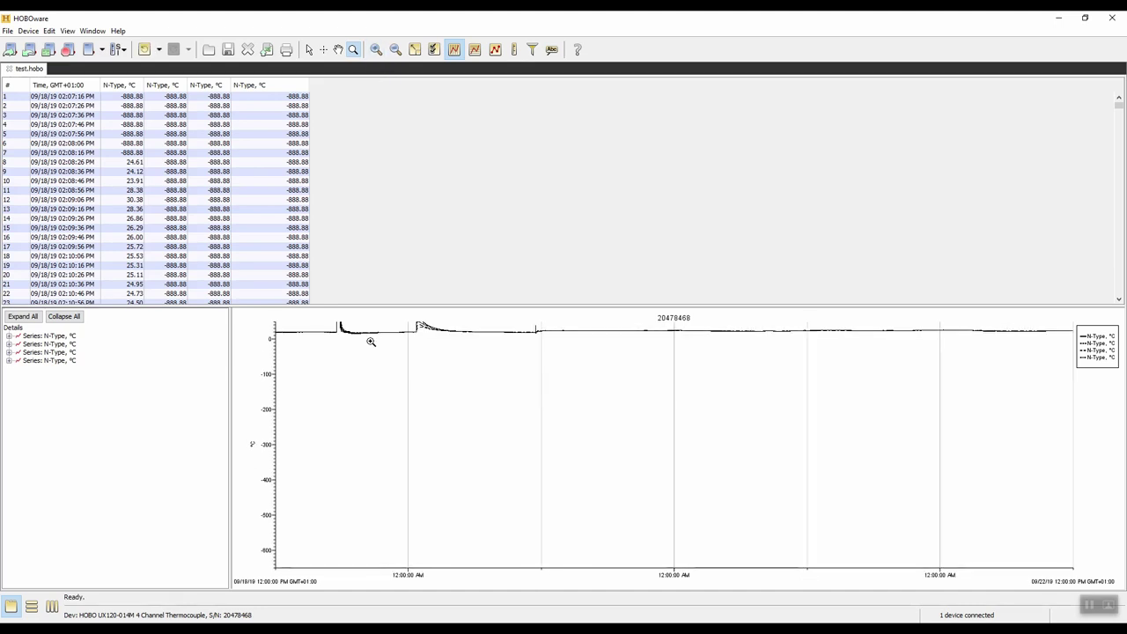
{"action": "left_click", "coordinate": [339, 53]}
{"action": "left_click_drag", "start_coordinate": [352, 376], "coordinate": [422, 506]}
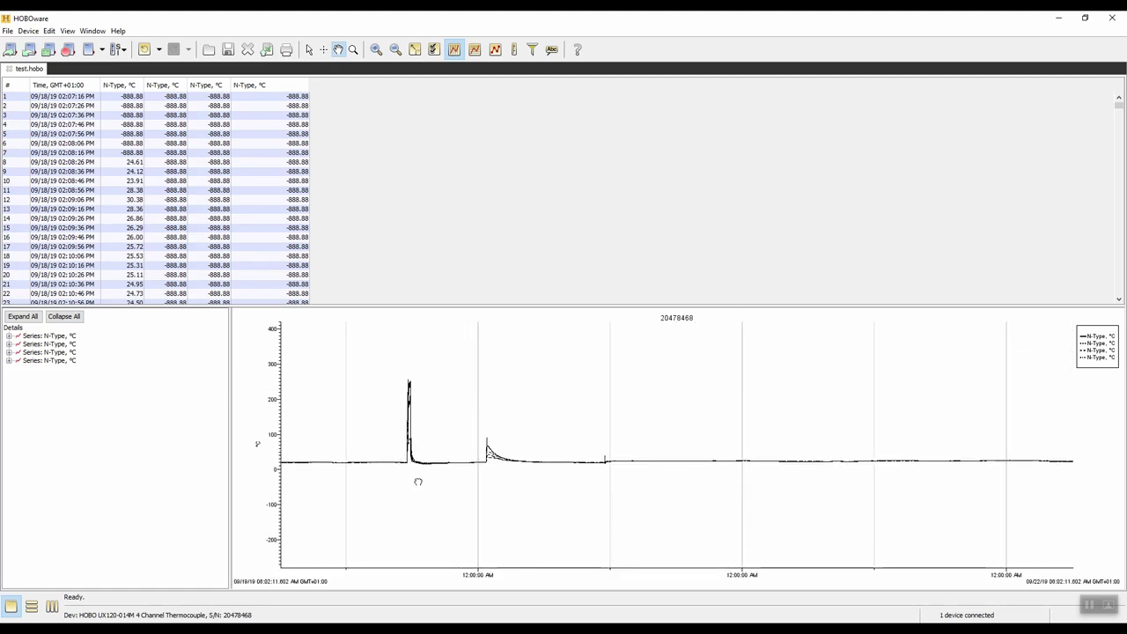
{"action": "left_click", "coordinate": [375, 51]}
{"action": "left_click_drag", "start_coordinate": [381, 445], "coordinate": [643, 449]}
{"action": "left_click_drag", "start_coordinate": [435, 386], "coordinate": [475, 400]}
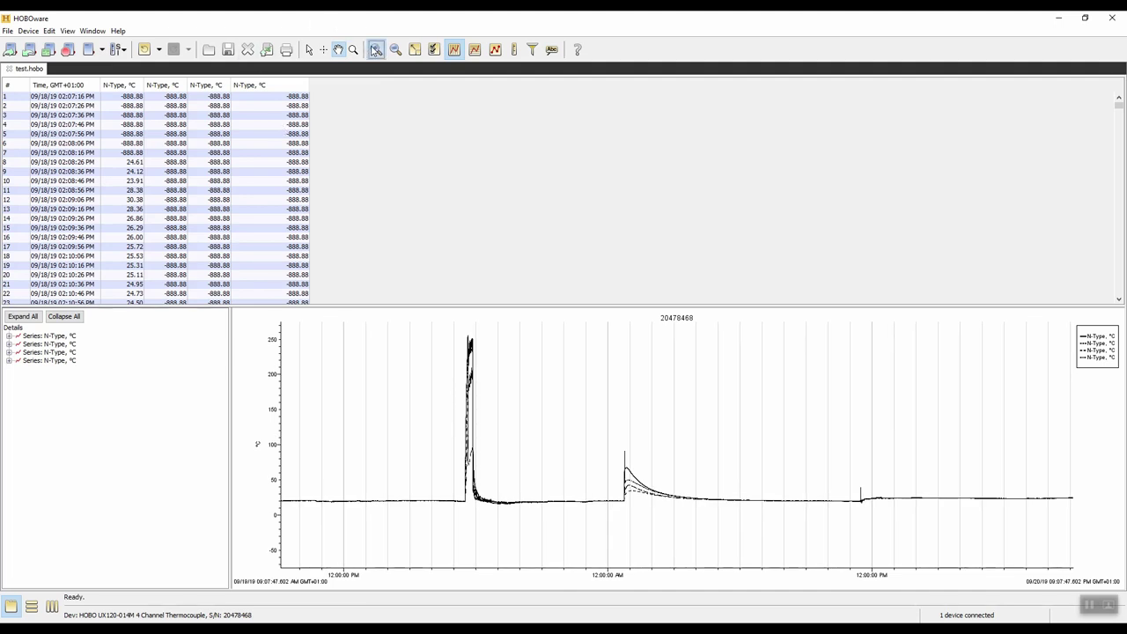
{"action": "left_click", "coordinate": [374, 50]}
{"action": "left_click_drag", "start_coordinate": [523, 468], "coordinate": [880, 467]}
{"action": "left_click_drag", "start_coordinate": [536, 402], "coordinate": [574, 415]}
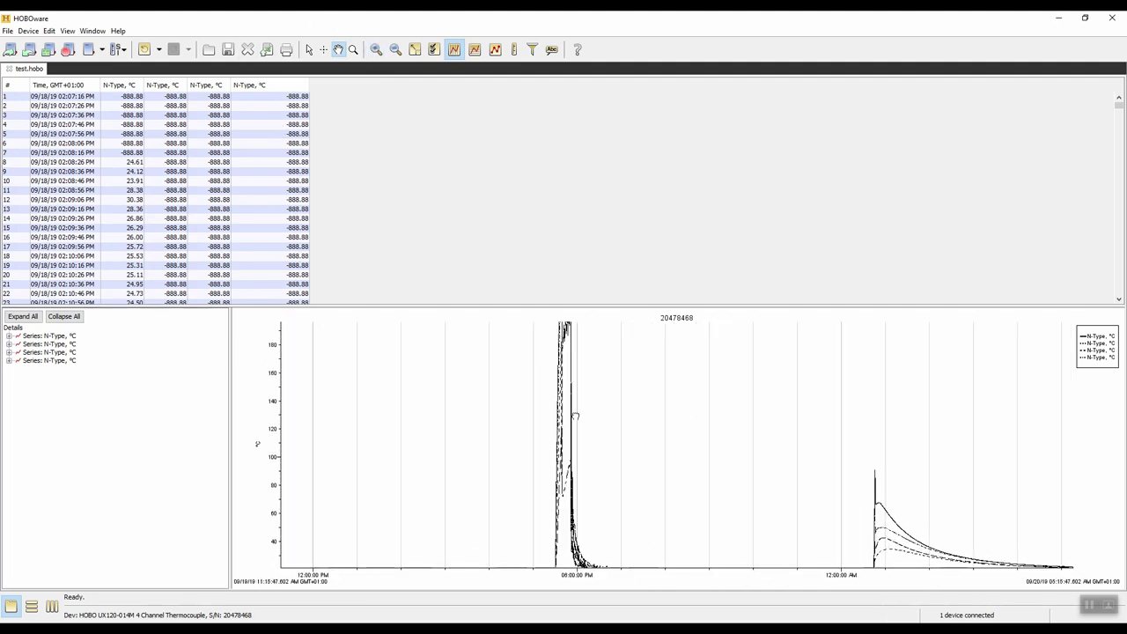
{"action": "left_click", "coordinate": [396, 51]}
{"action": "left_click_drag", "start_coordinate": [628, 433], "coordinate": [576, 418]}
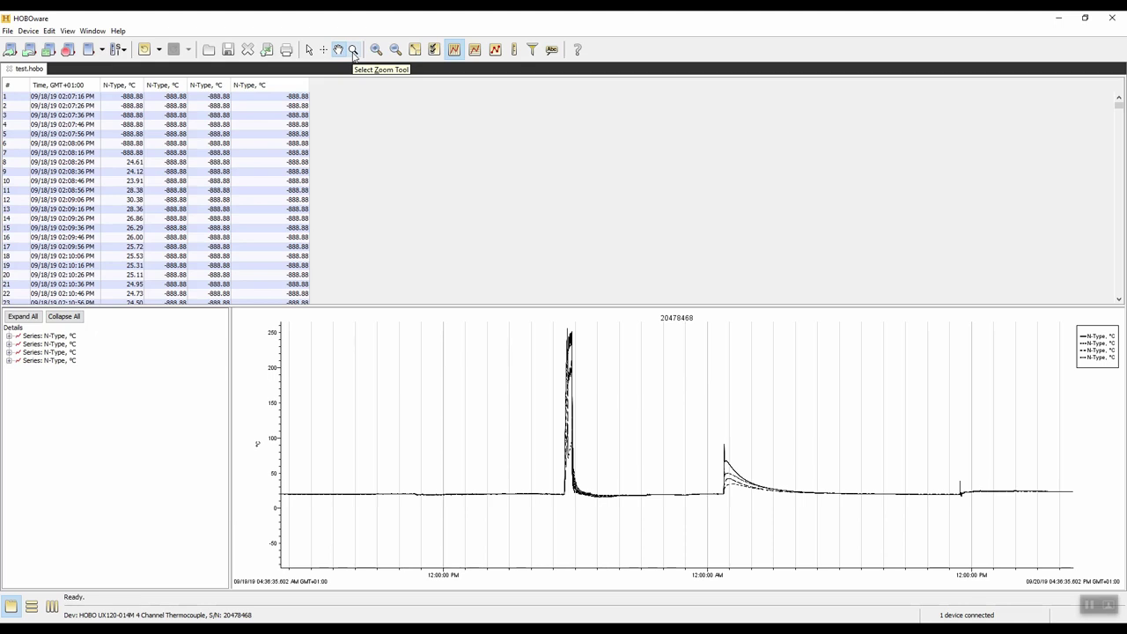
- Box-zoom onto the first 09/19 spike and centre it, spanning about 05:09 to 06:34 PM
{"action": "left_click", "coordinate": [353, 50]}
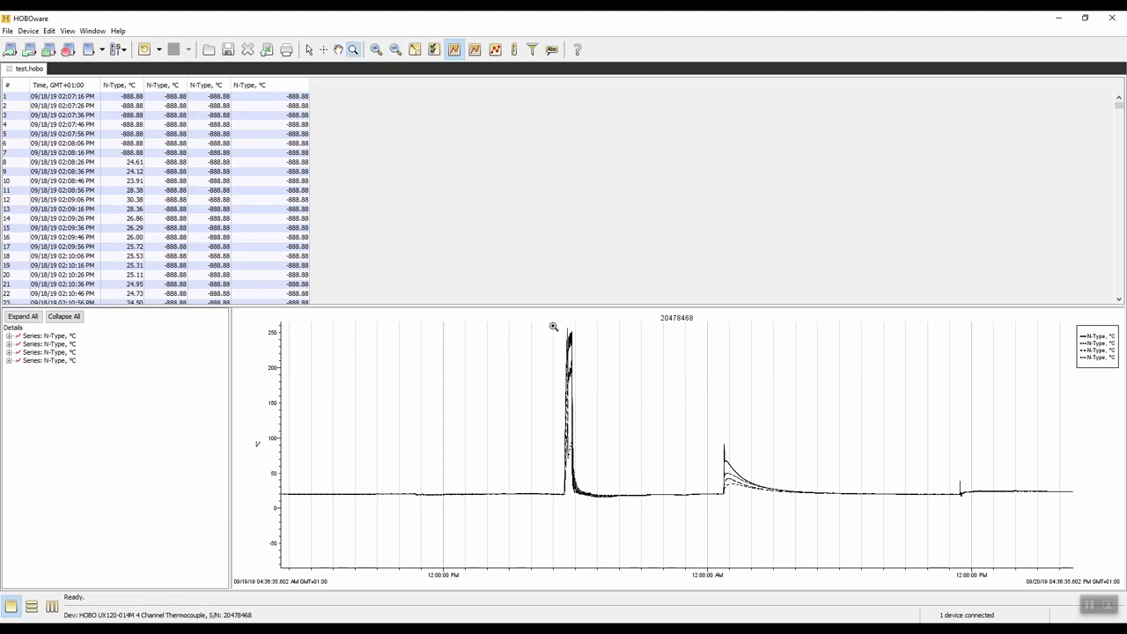
{"action": "left_click_drag", "start_coordinate": [553, 326], "coordinate": [563, 455]}
{"action": "left_click", "coordinate": [566, 454]}
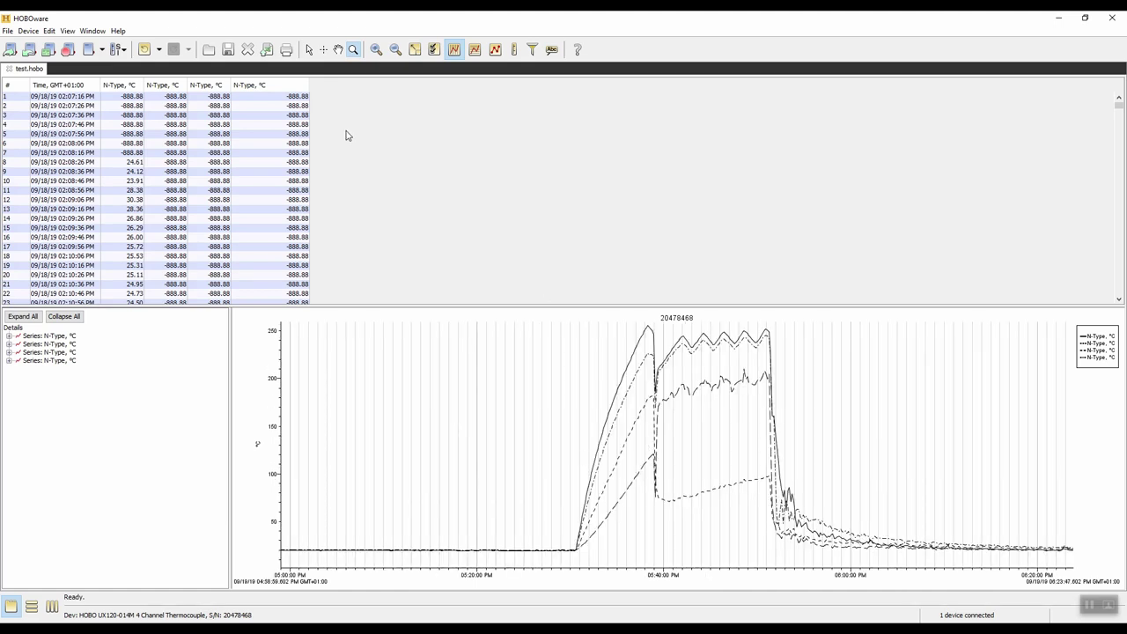
{"action": "left_click", "coordinate": [338, 49]}
{"action": "left_click_drag", "start_coordinate": [686, 480], "coordinate": [590, 482]}
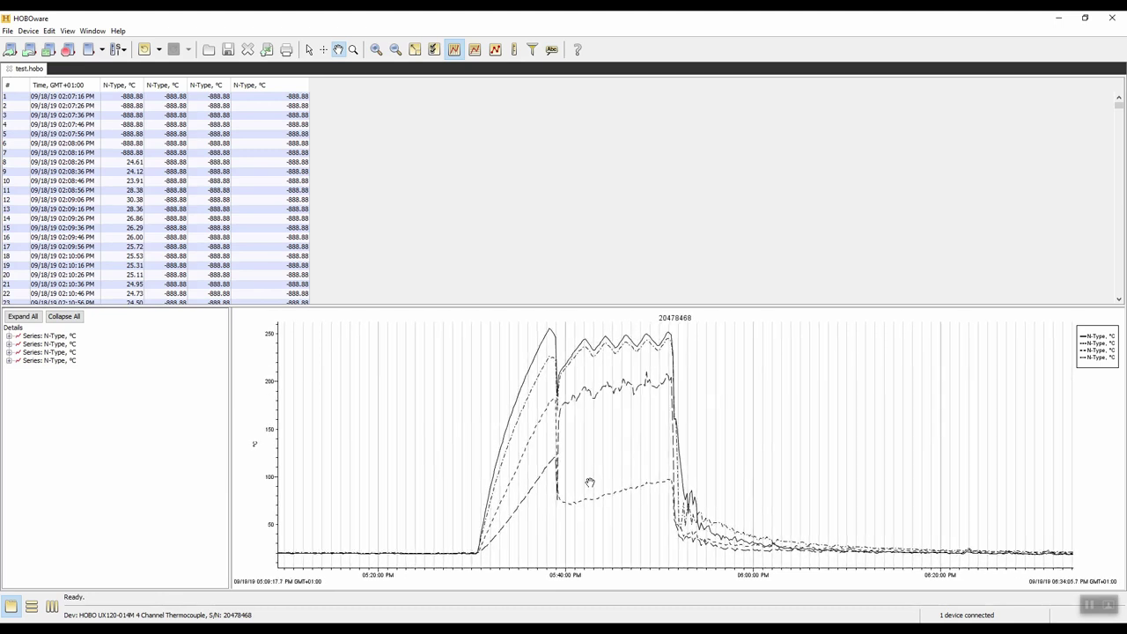
{"action": "left_click", "coordinate": [473, 50]}
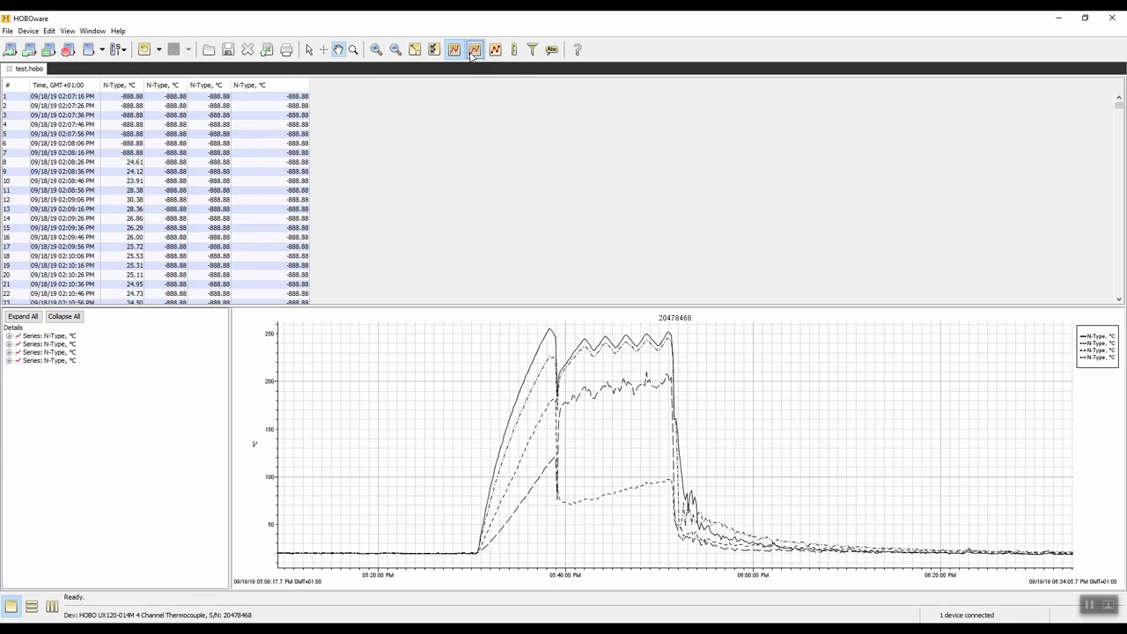
{"action": "left_click", "coordinate": [473, 51]}
{"action": "left_click", "coordinate": [455, 50]}
{"action": "left_click", "coordinate": [455, 50]}
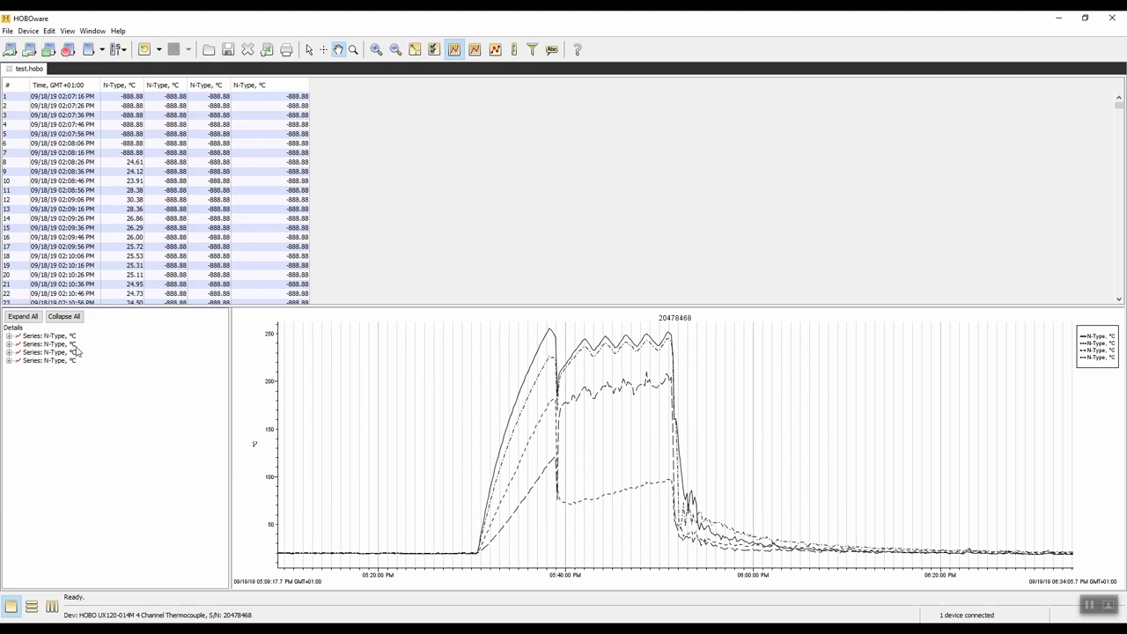
- Hide three N-Type series, leaving only the second series visible
{"action": "right_click", "coordinate": [63, 343]}
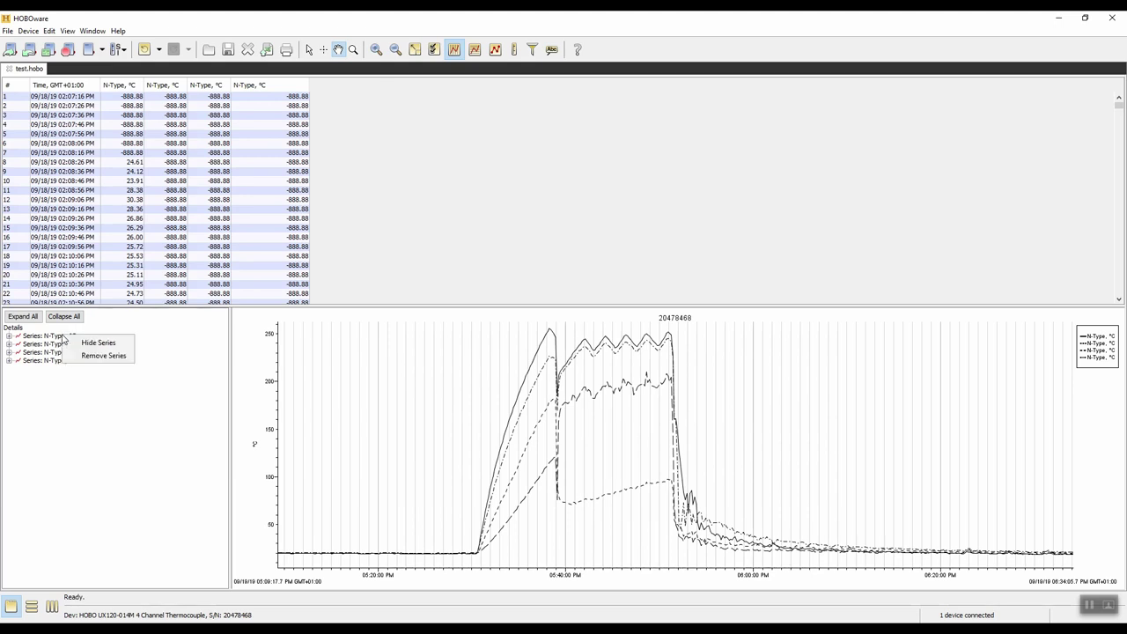
{"action": "left_click", "coordinate": [45, 338]}
{"action": "left_click", "coordinate": [46, 338]}
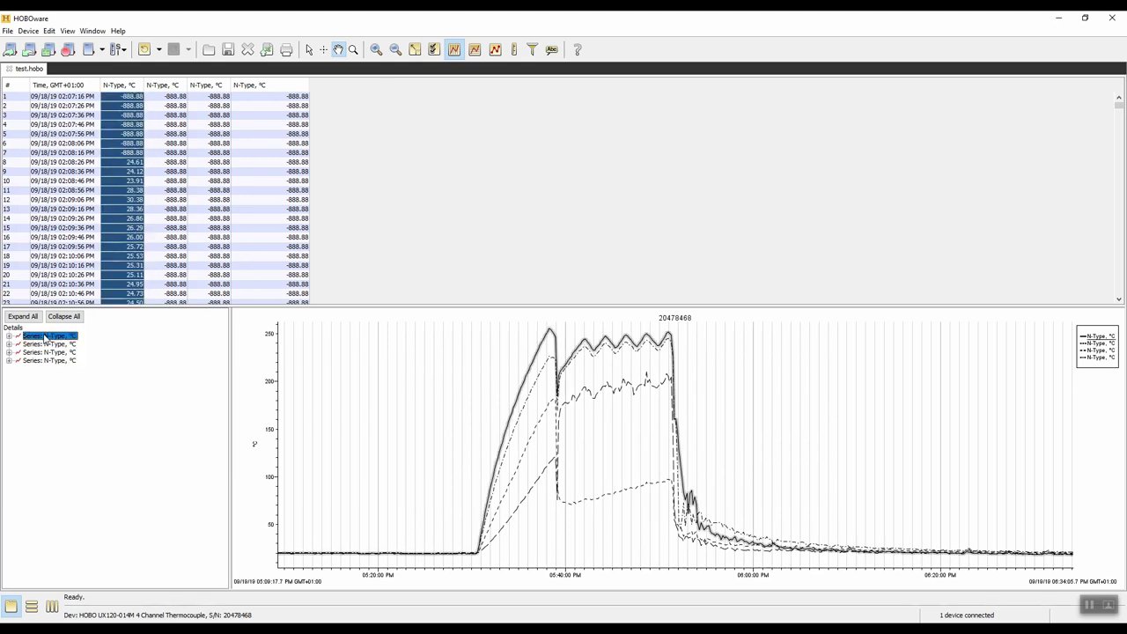
{"action": "right_click", "coordinate": [46, 338]}
{"action": "left_click", "coordinate": [66, 343]}
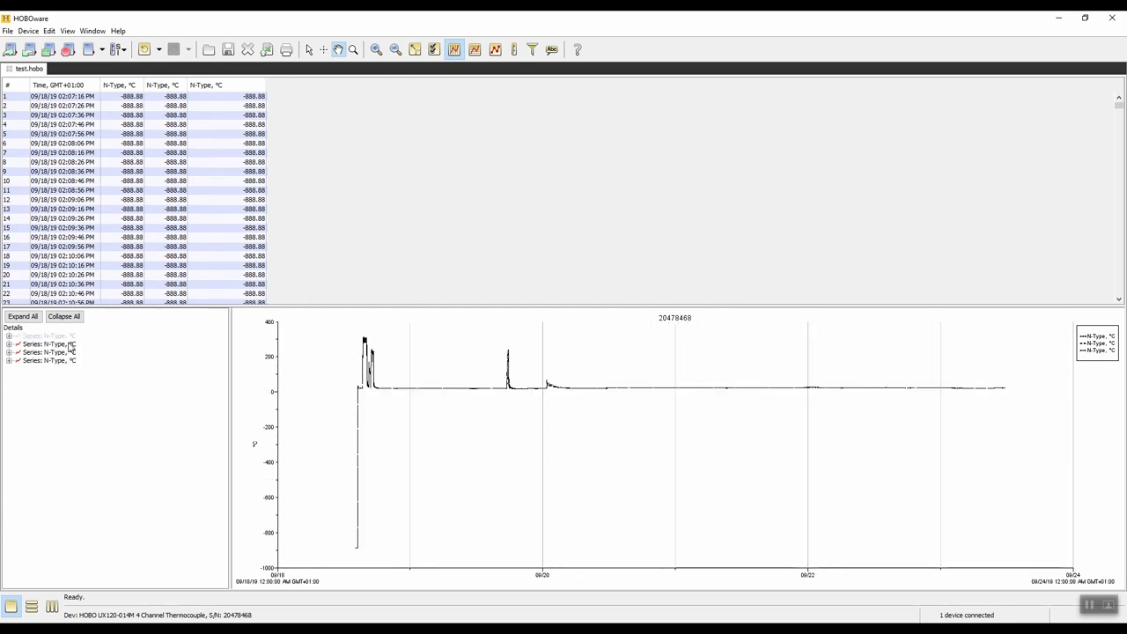
{"action": "left_click", "coordinate": [64, 352]}
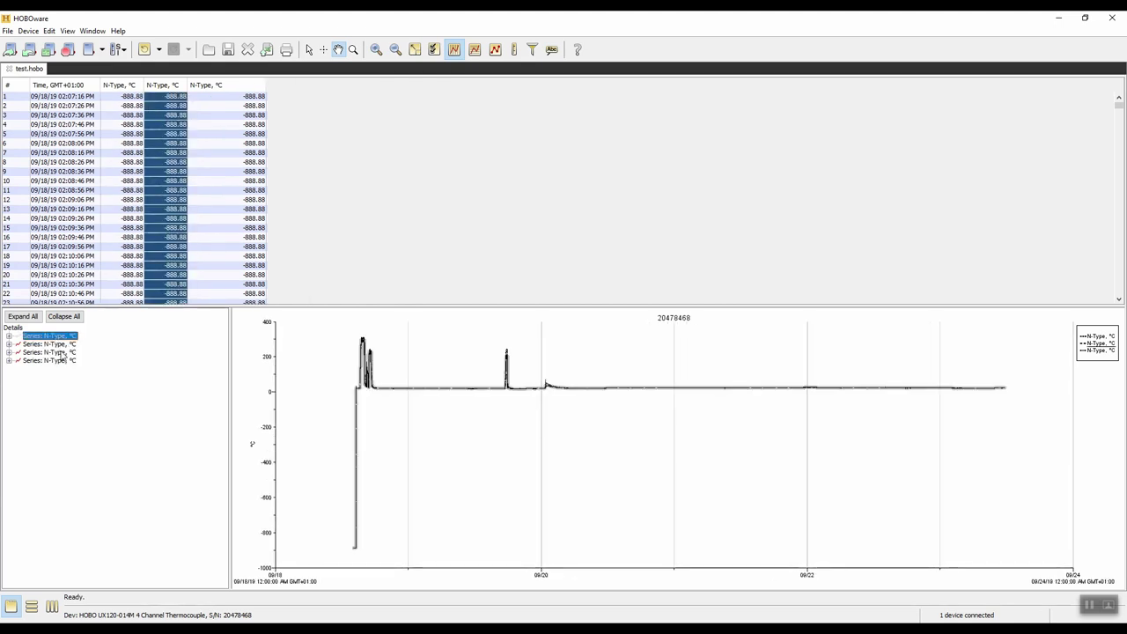
{"action": "right_click", "coordinate": [63, 354]}
{"action": "left_click", "coordinate": [99, 359]}
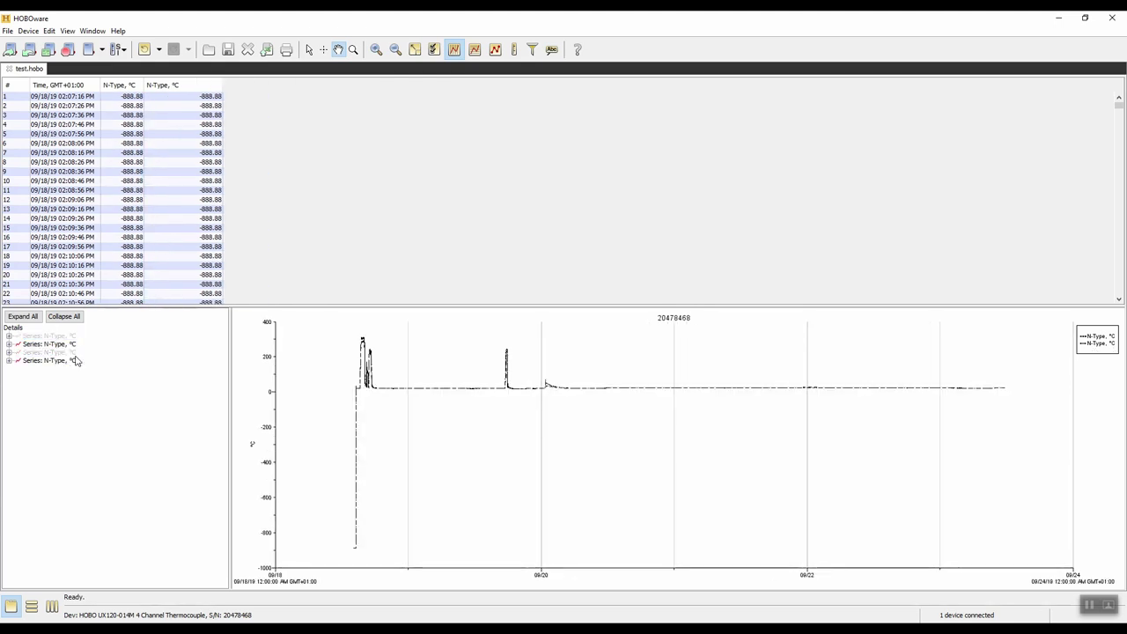
{"action": "left_click", "coordinate": [64, 362]}
{"action": "right_click", "coordinate": [65, 364]}
{"action": "left_click", "coordinate": [106, 370]}
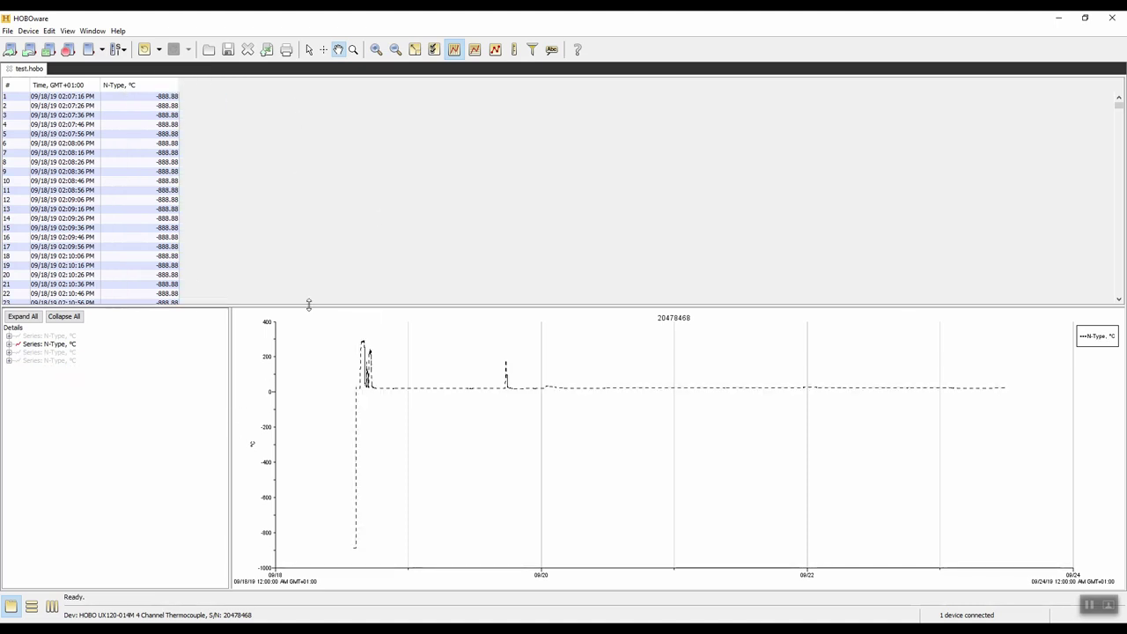
- Zoom in on its temperature spike, spanning about 04:06 to 08:22 PM
{"action": "left_click", "coordinate": [375, 49]}
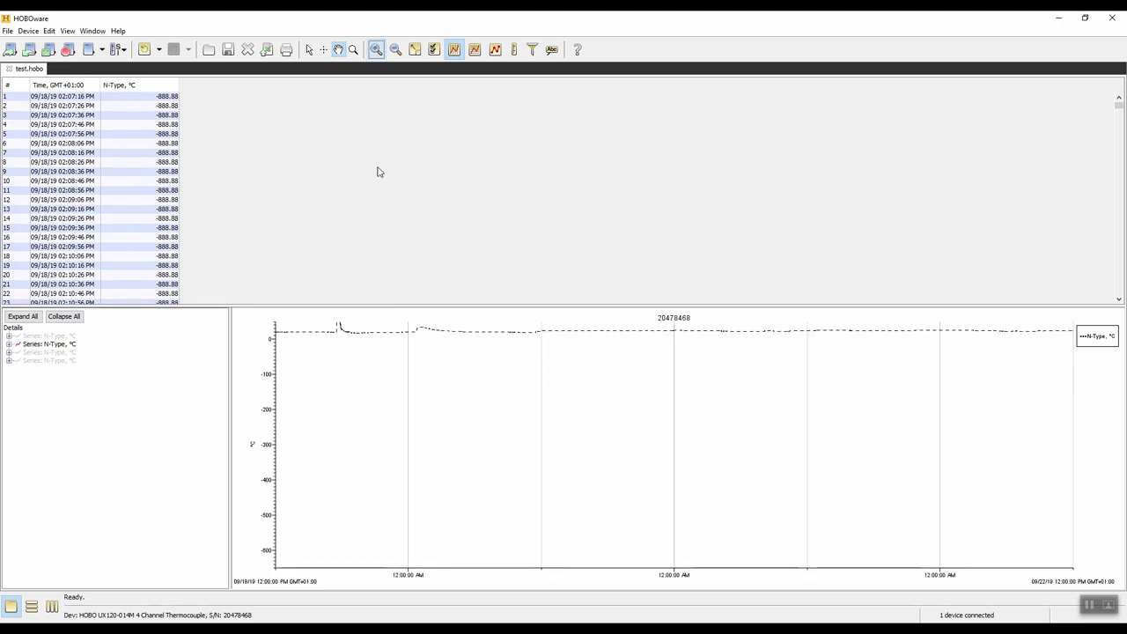
{"action": "left_click", "coordinate": [338, 50]}
{"action": "left_click_drag", "start_coordinate": [366, 367], "coordinate": [411, 465]}
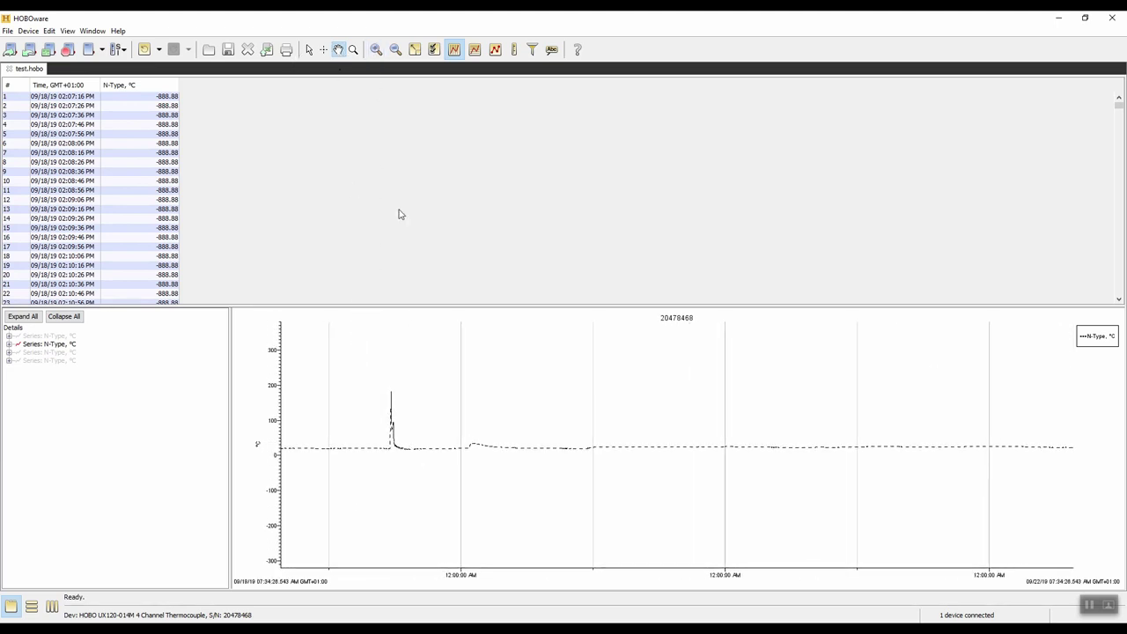
{"action": "left_click", "coordinate": [353, 49]}
{"action": "left_click_drag", "start_coordinate": [374, 379], "coordinate": [417, 467]}
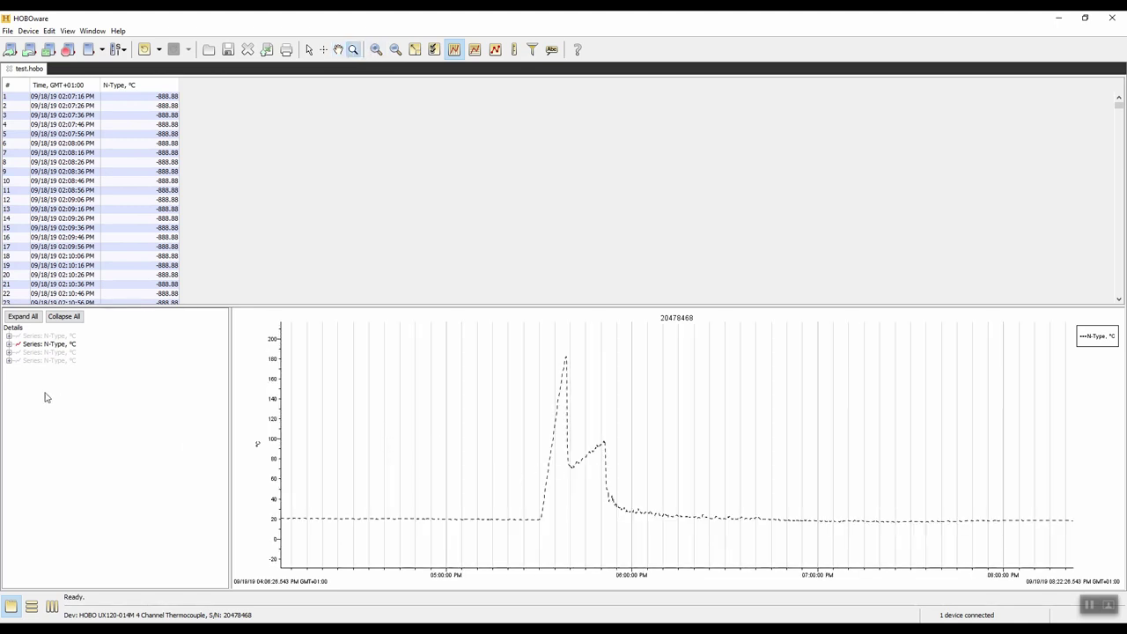
- Show the fourth and first N-Type series again
{"action": "left_click", "coordinate": [39, 337]}
{"action": "left_click", "coordinate": [62, 361]}
{"action": "right_click", "coordinate": [61, 361]}
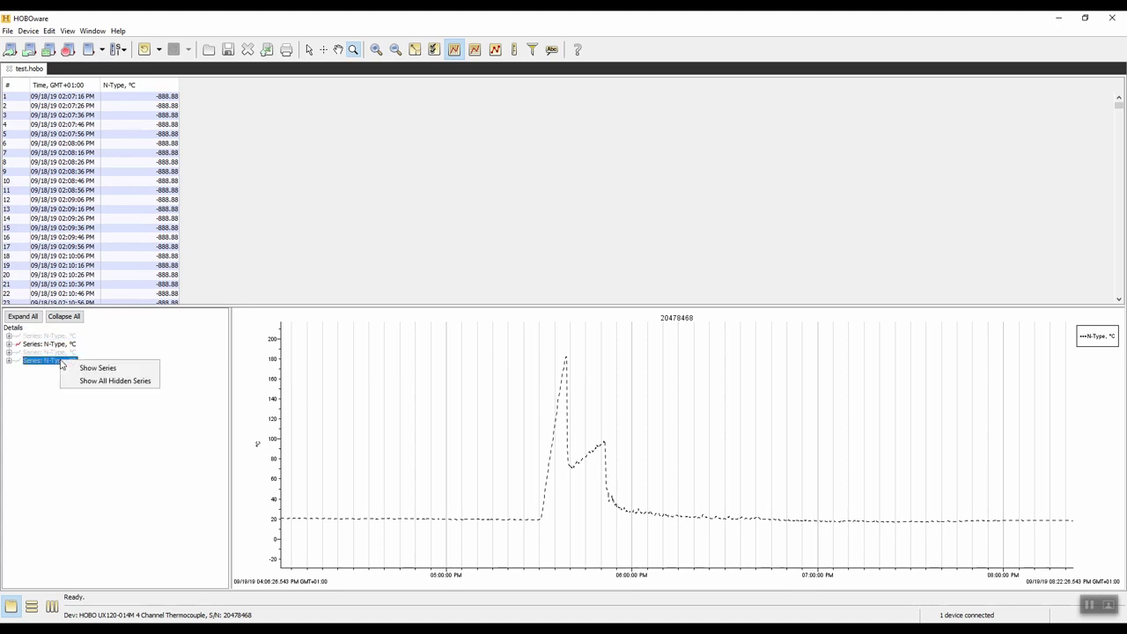
{"action": "left_click", "coordinate": [69, 369]}
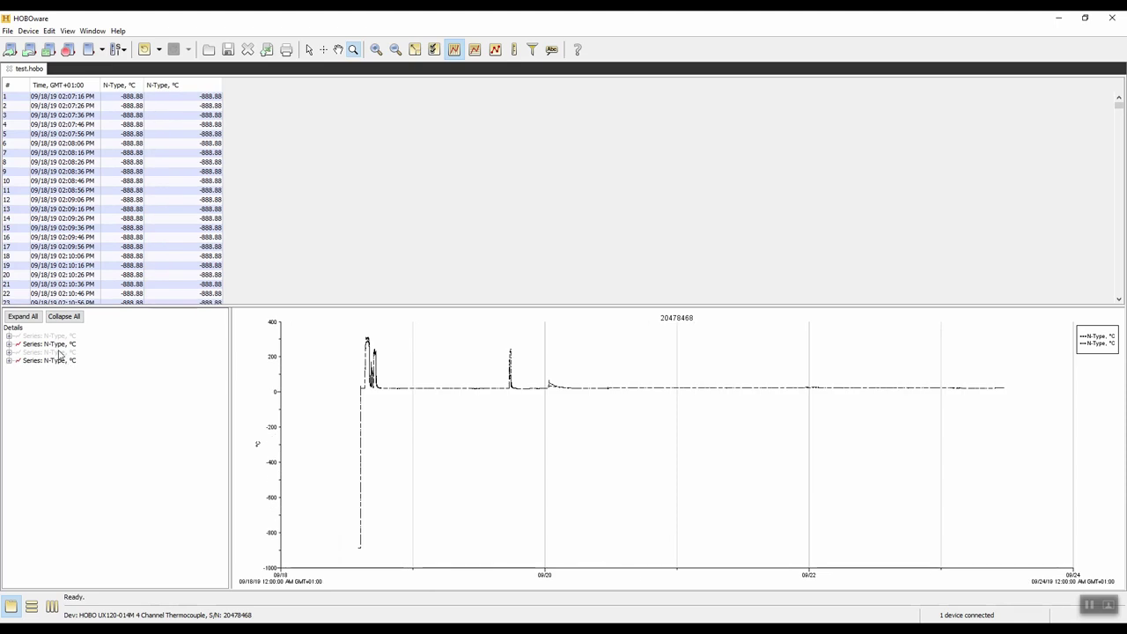
{"action": "right_click", "coordinate": [60, 353]}
{"action": "key", "text": "Escape"}
{"action": "left_click", "coordinate": [55, 353]}
{"action": "right_click", "coordinate": [55, 354]}
{"action": "left_click", "coordinate": [78, 370]}
- Show all remaining hidden series and zoom in on the first afternoon peaks
{"action": "left_click", "coordinate": [65, 337]}
{"action": "right_click", "coordinate": [64, 340]}
{"action": "left_click", "coordinate": [76, 350]}
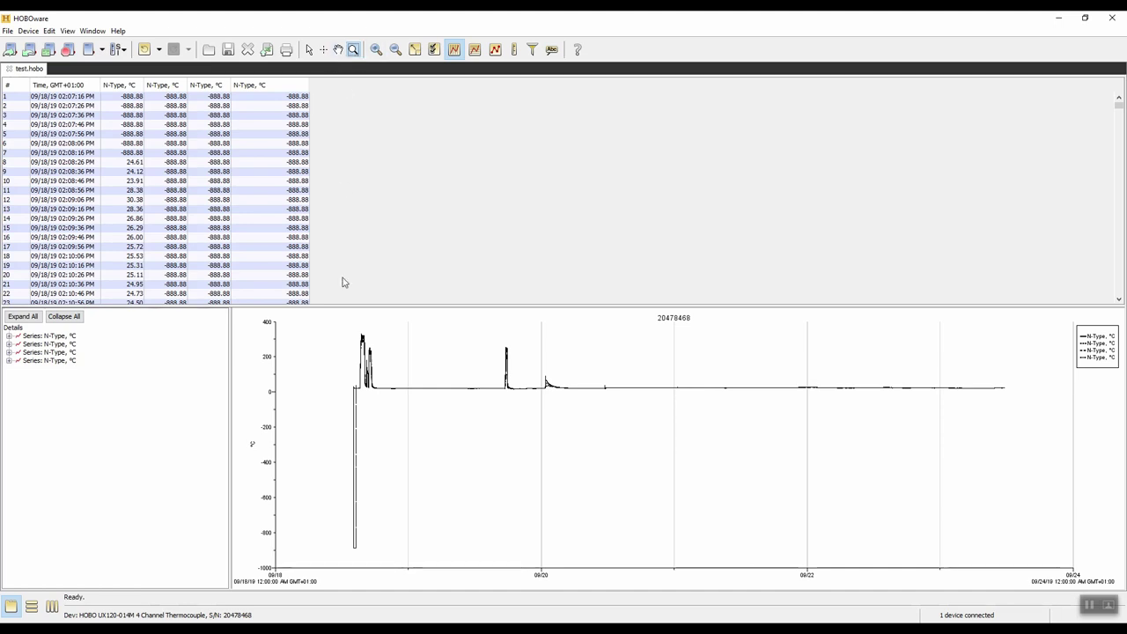
{"action": "left_click_drag", "start_coordinate": [356, 329], "coordinate": [359, 378]}
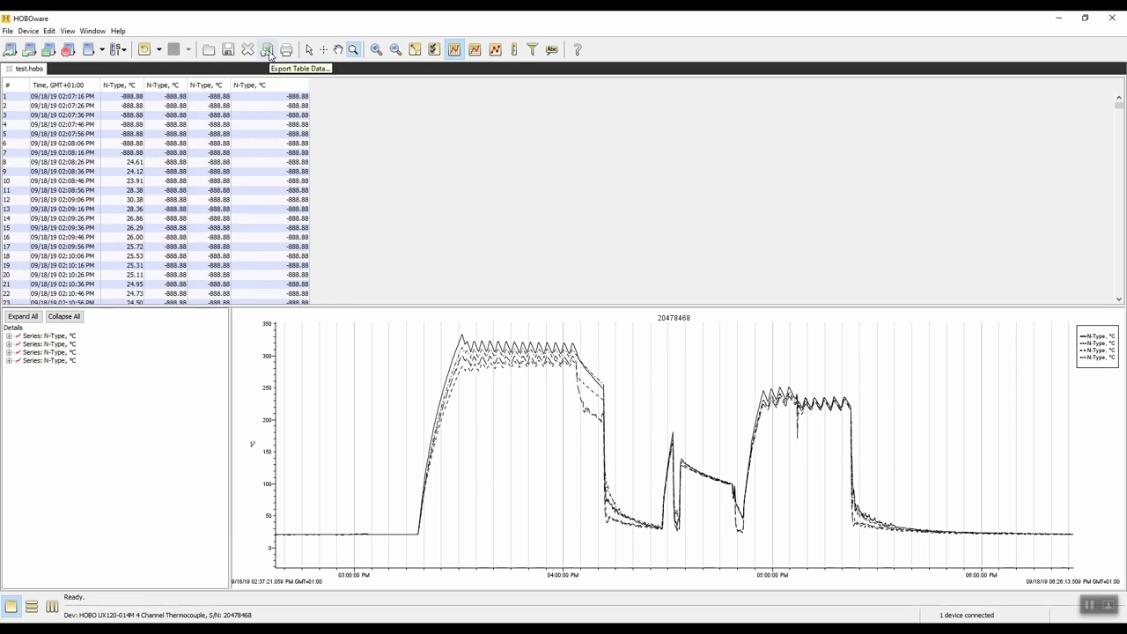
- Start exporting test.hobo's table data with all four N-Type series selected
{"action": "left_click", "coordinate": [269, 51]}
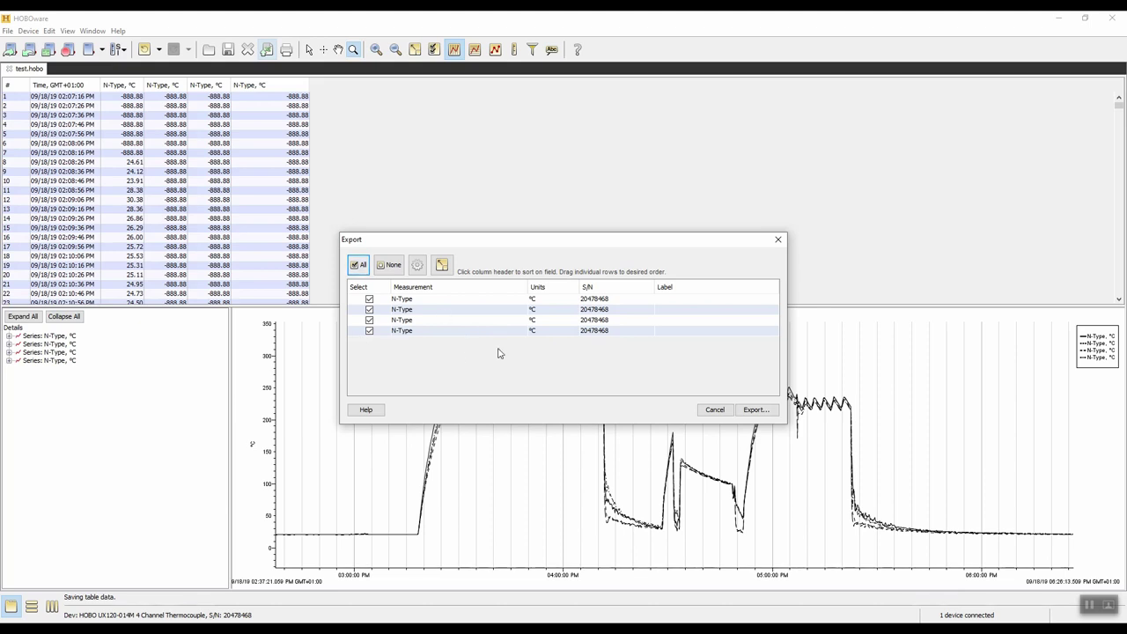
- Export the table data as test.csv in the Documents folder
{"action": "left_click", "coordinate": [754, 410]}
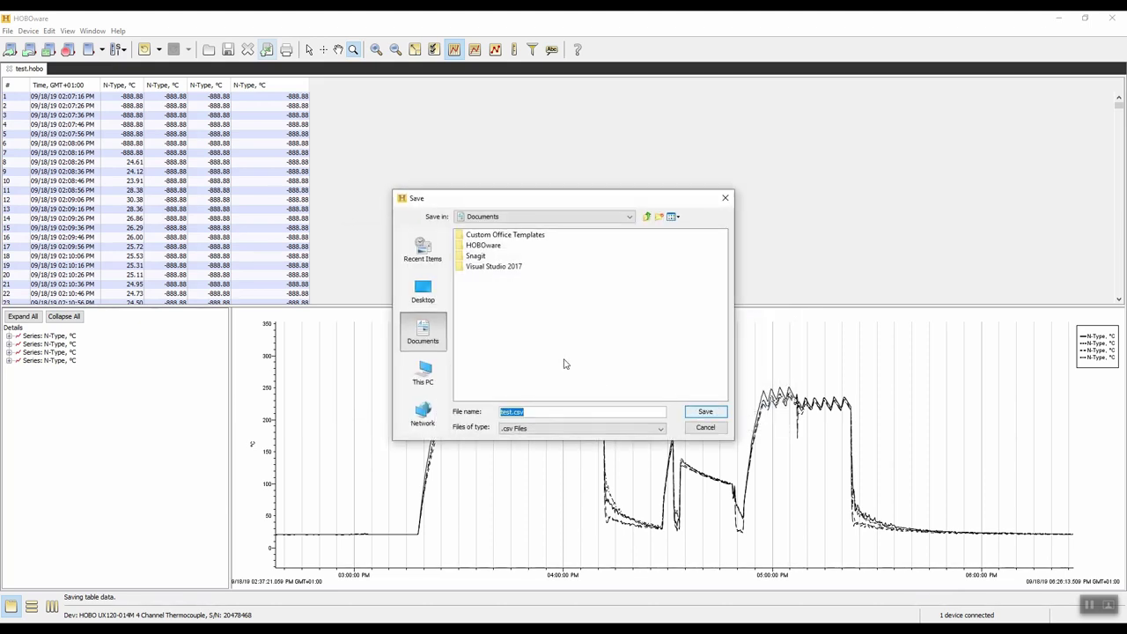
{"action": "left_click", "coordinate": [425, 328]}
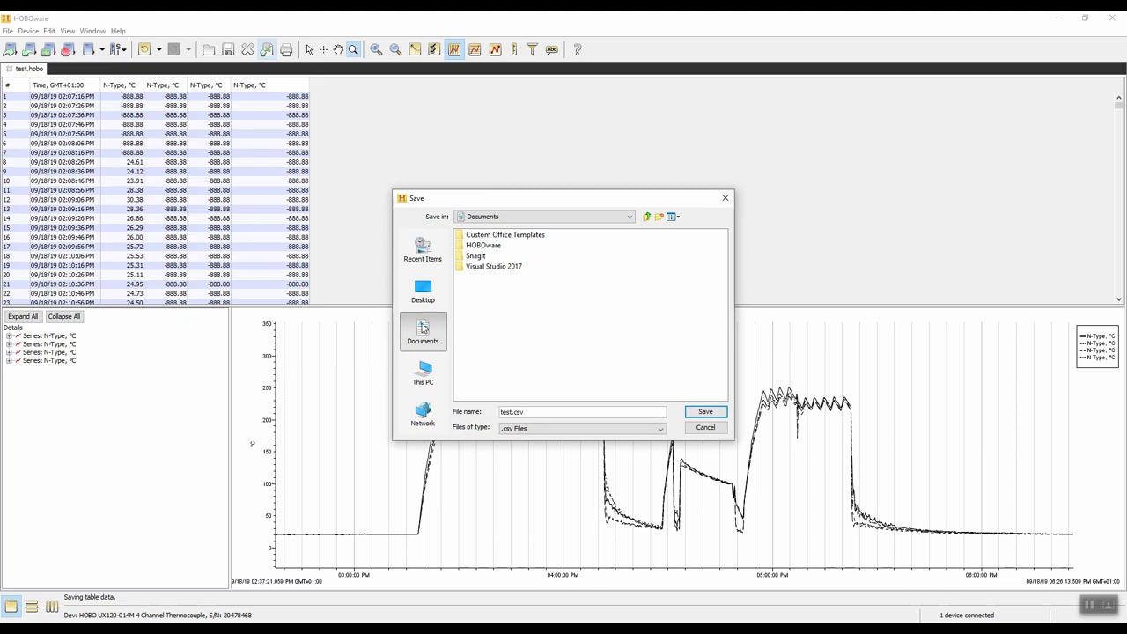
{"action": "left_click", "coordinate": [701, 413]}
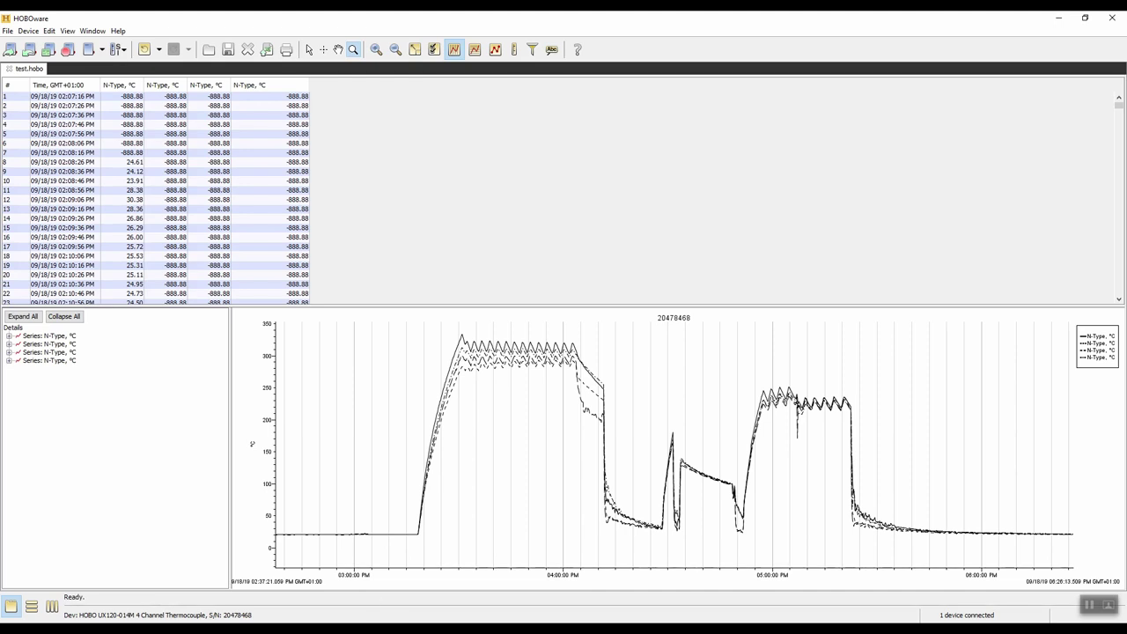
- Open the exported test.csv in Excel from the Documents folder
{"action": "key", "text": "super+e"}
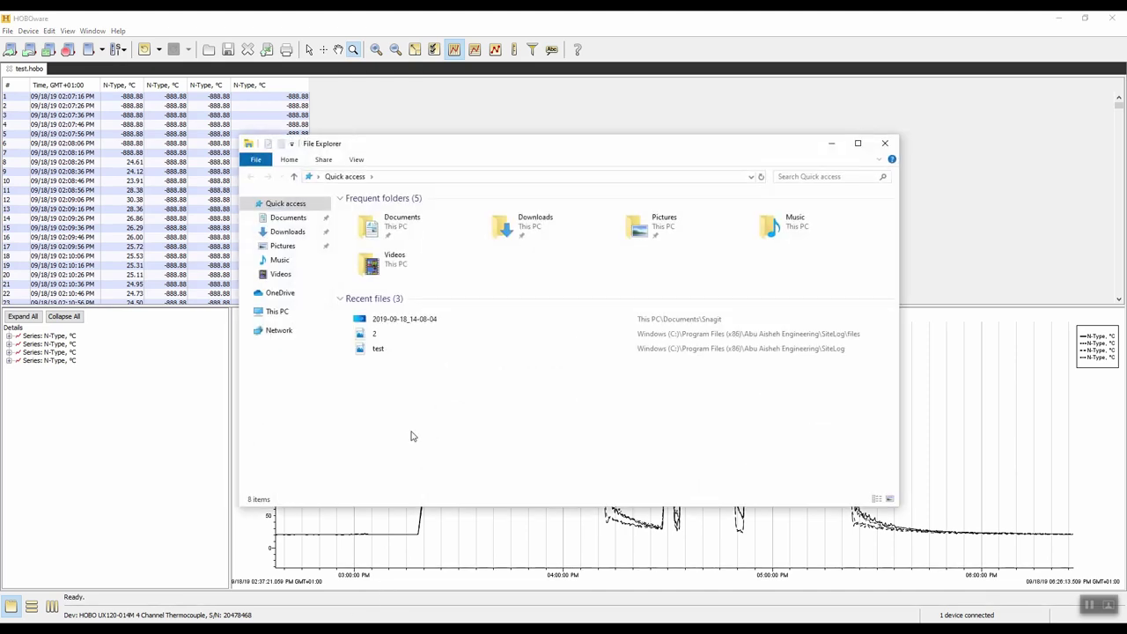
{"action": "left_click", "coordinate": [296, 217]}
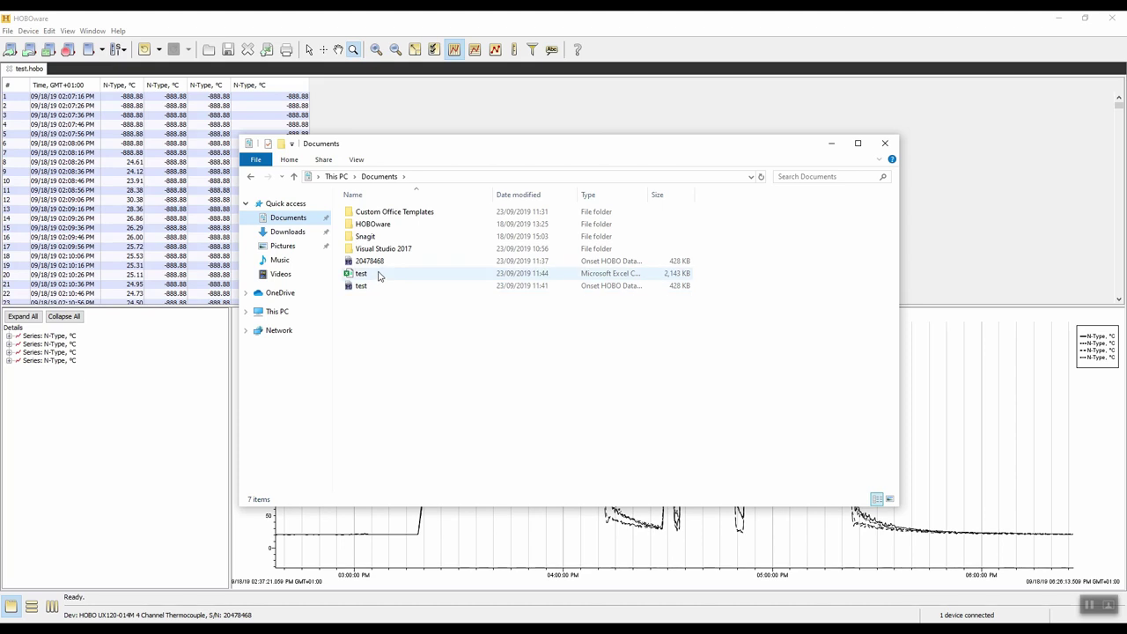
{"action": "double_click", "coordinate": [379, 275]}
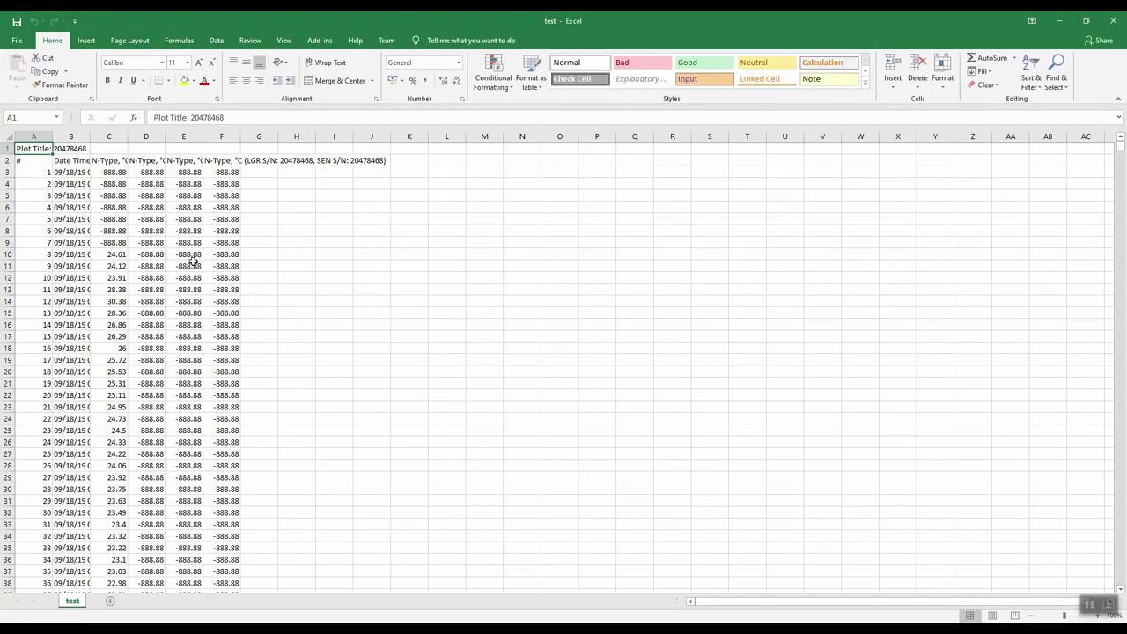
- Scroll through the test.csv readings in Excel, then close Excel
{"action": "scroll", "coordinate": [191, 260], "scroll_direction": "down", "scroll_amount": 20}
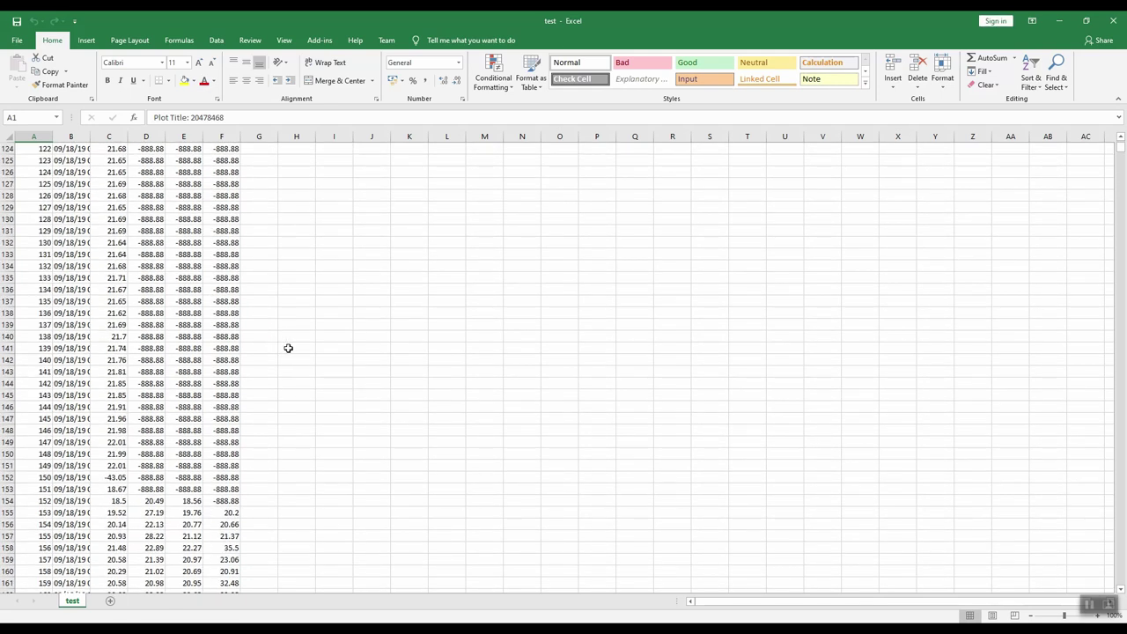
{"action": "scroll", "coordinate": [288, 348], "scroll_direction": "down", "scroll_amount": 20}
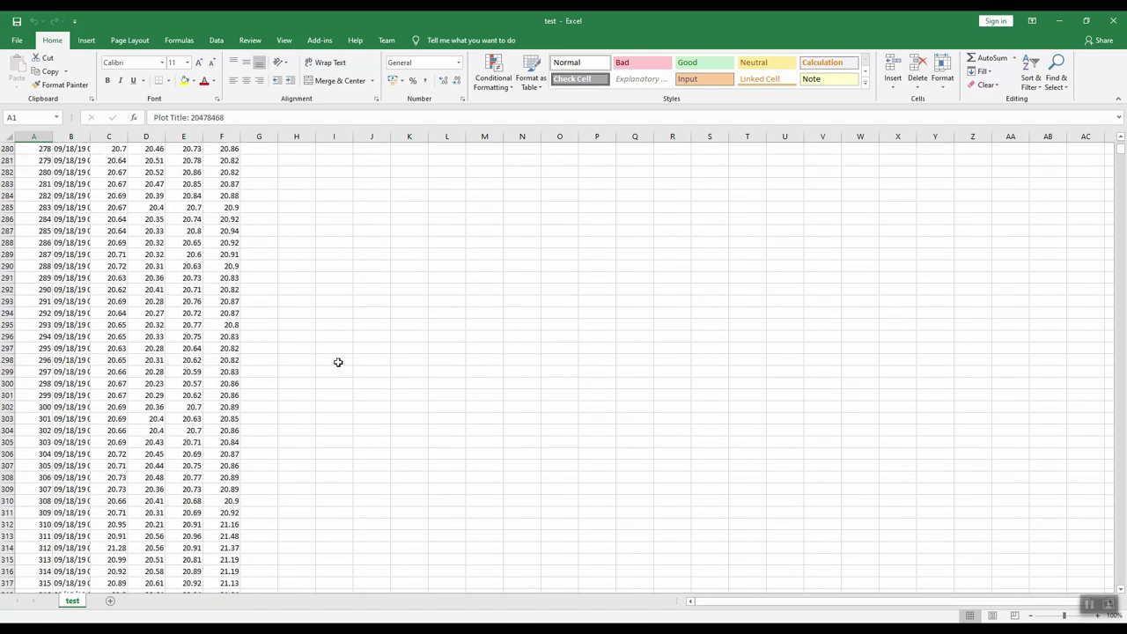
{"action": "scroll", "coordinate": [339, 361], "scroll_direction": "down", "scroll_amount": 20}
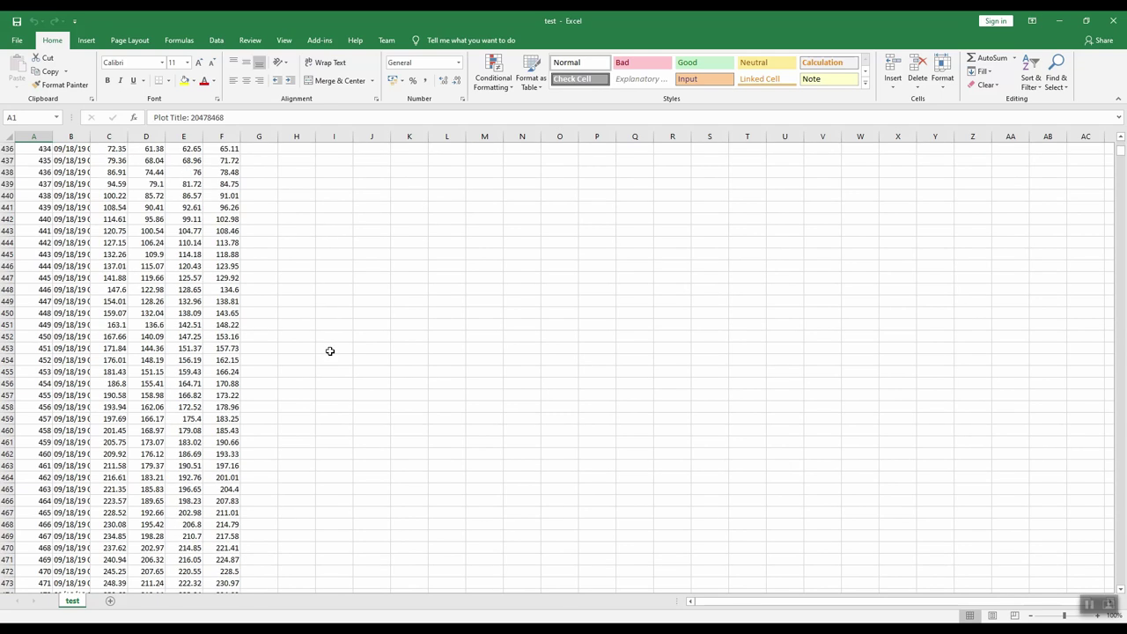
{"action": "scroll", "coordinate": [330, 351], "scroll_direction": "down", "scroll_amount": 20}
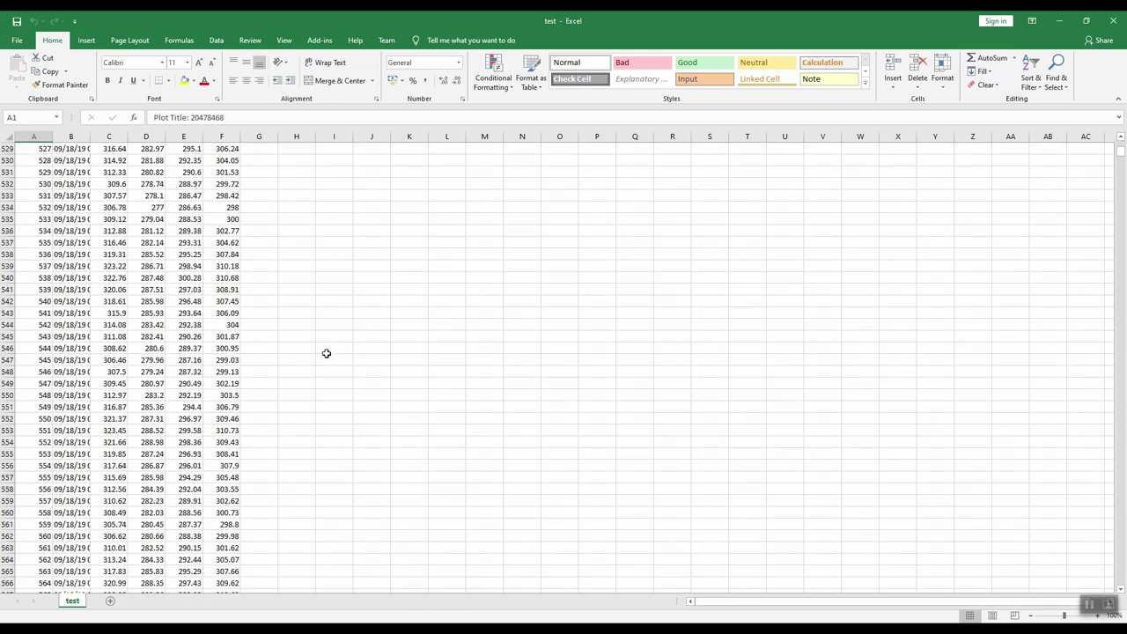
{"action": "left_click", "coordinate": [1113, 20]}
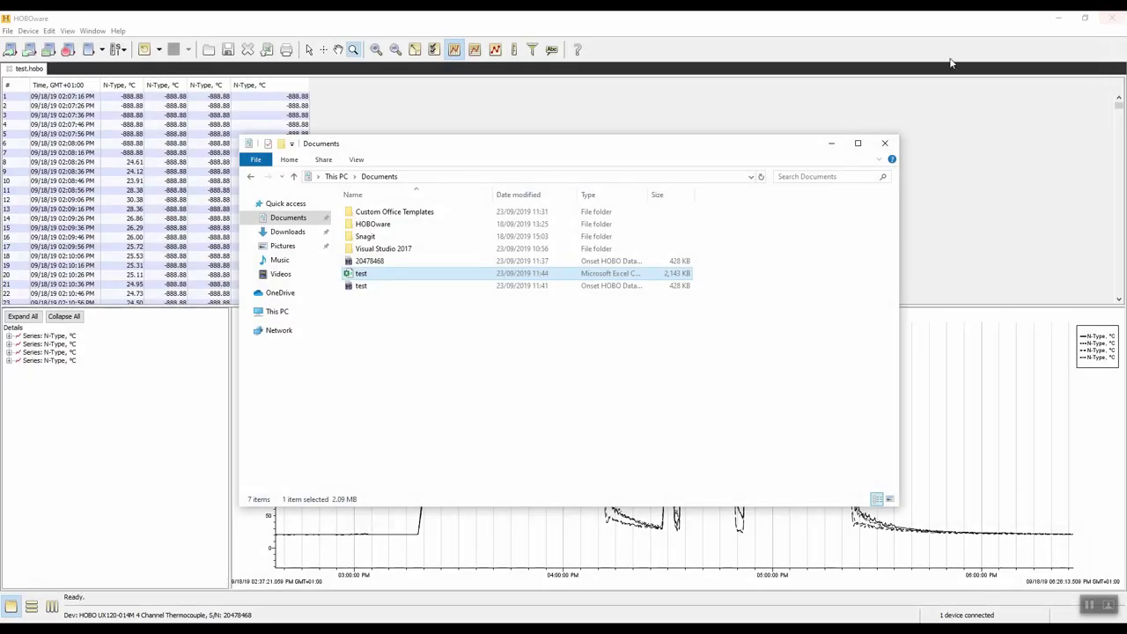
- Close the Documents folder and save the project as test.hproj in Documents
{"action": "left_click", "coordinate": [886, 143]}
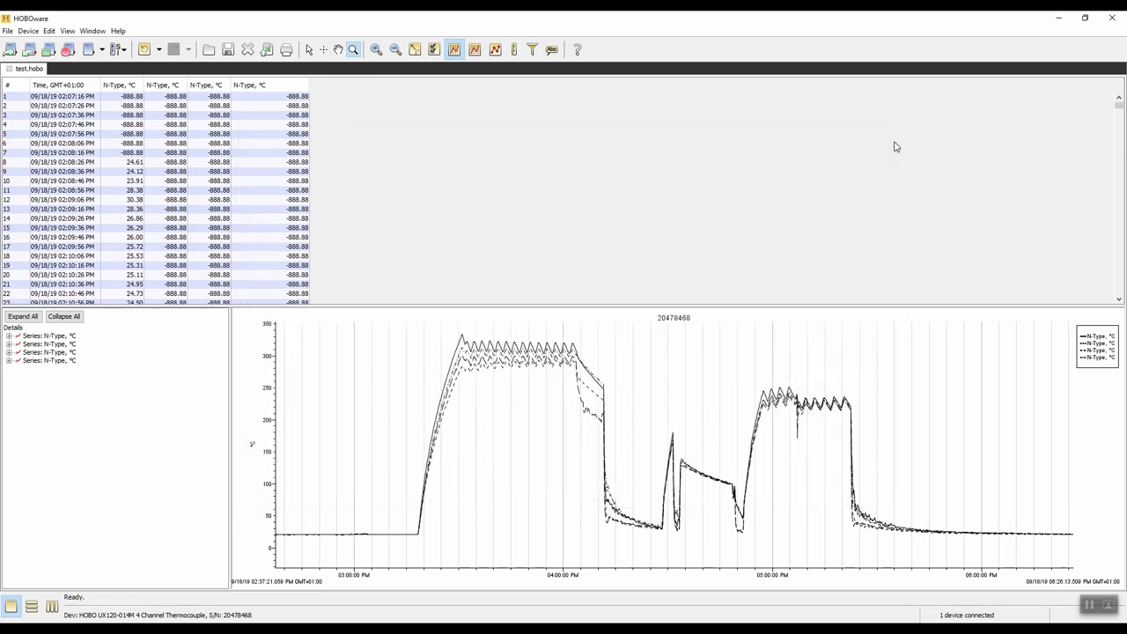
{"action": "left_click", "coordinate": [7, 32]}
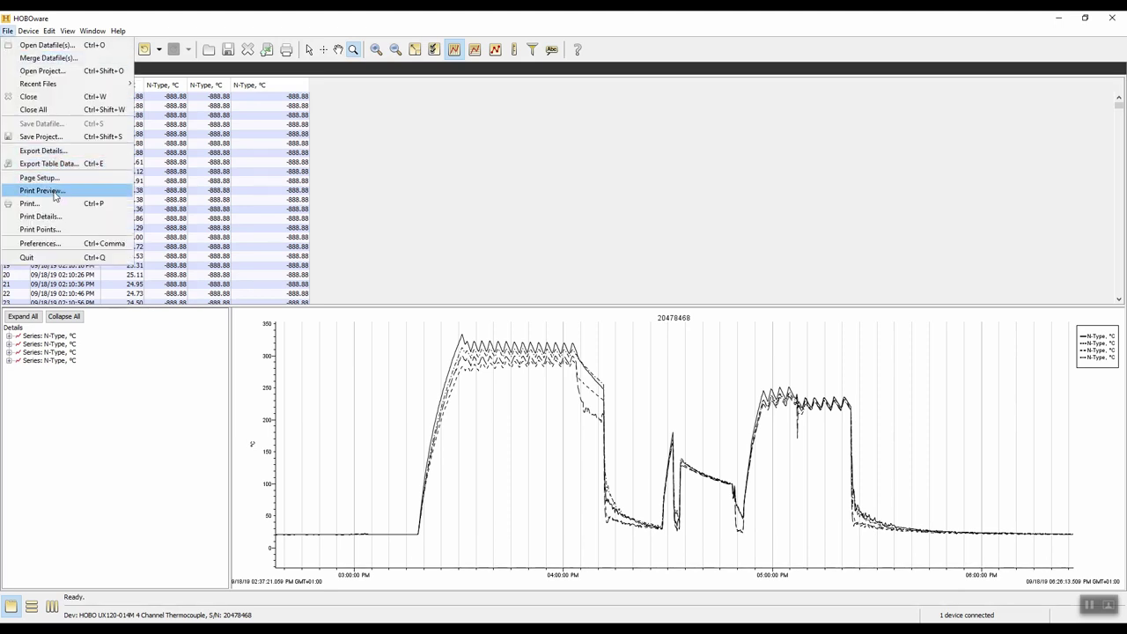
{"action": "left_click", "coordinate": [52, 137]}
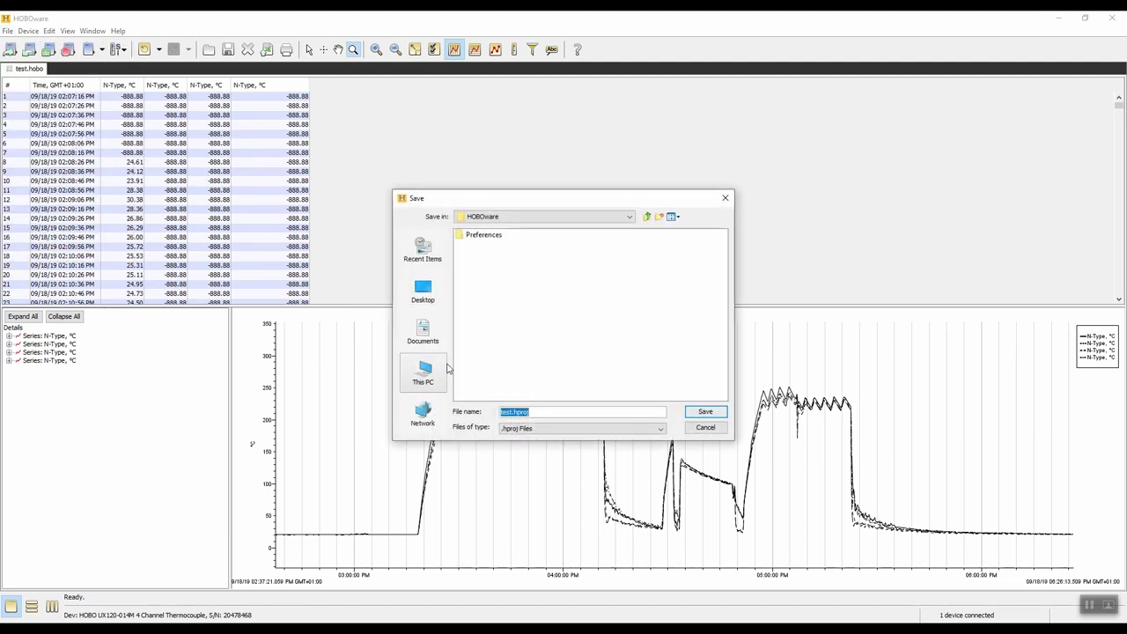
{"action": "left_click", "coordinate": [422, 331]}
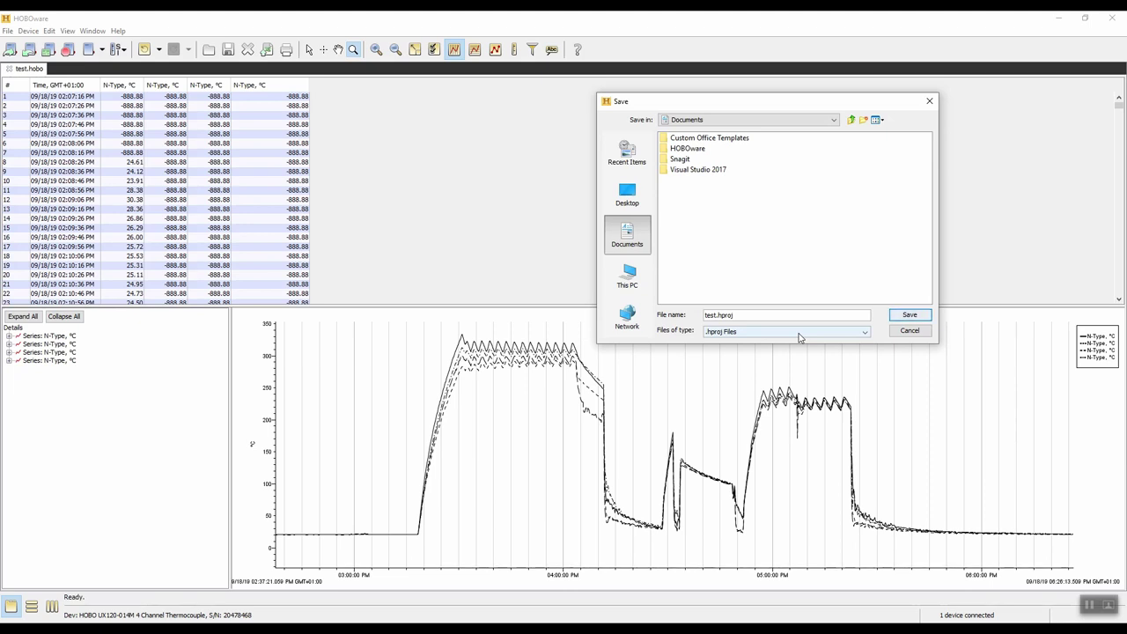
{"action": "left_click", "coordinate": [903, 320]}
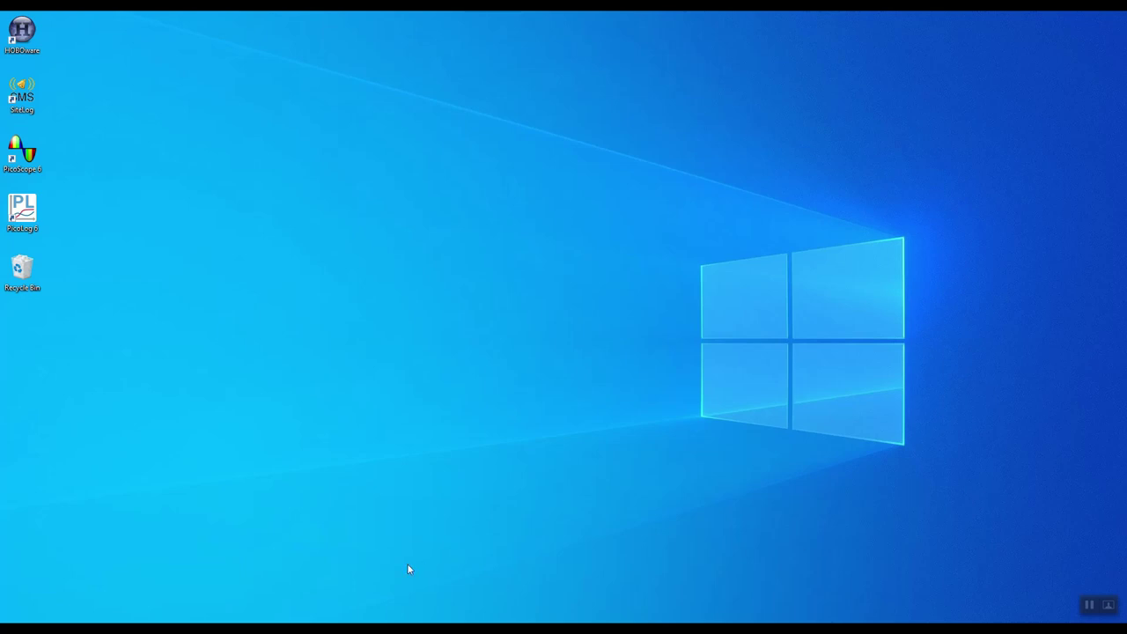
- Open the test.hobo datafile from the Documents folder in File Explorer
{"action": "key", "text": "super+e"}
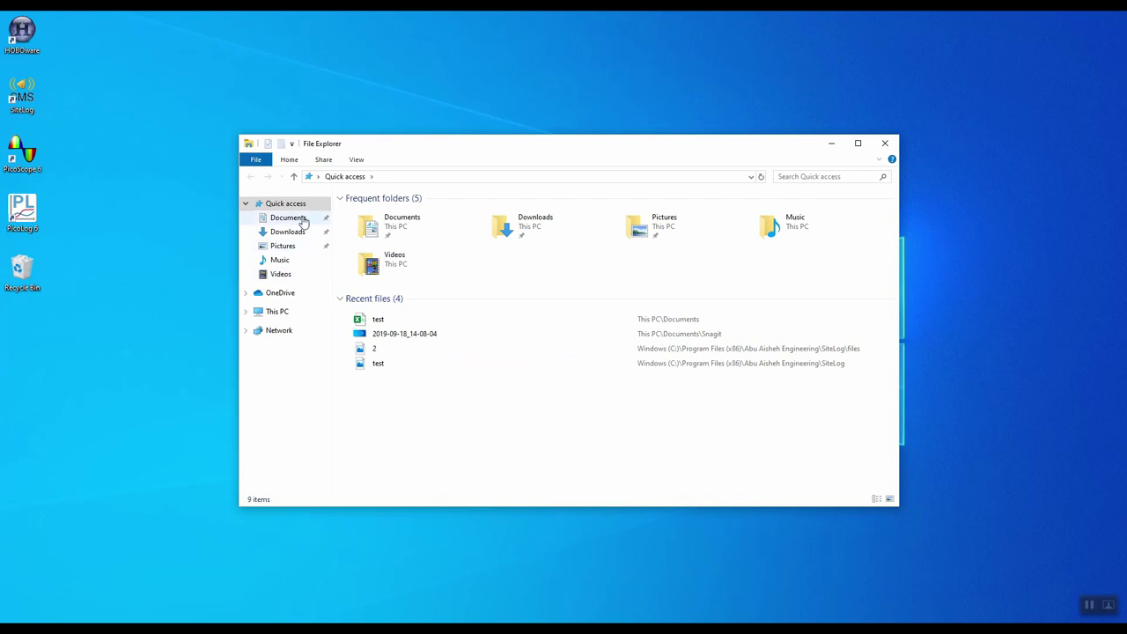
{"action": "left_click", "coordinate": [299, 218]}
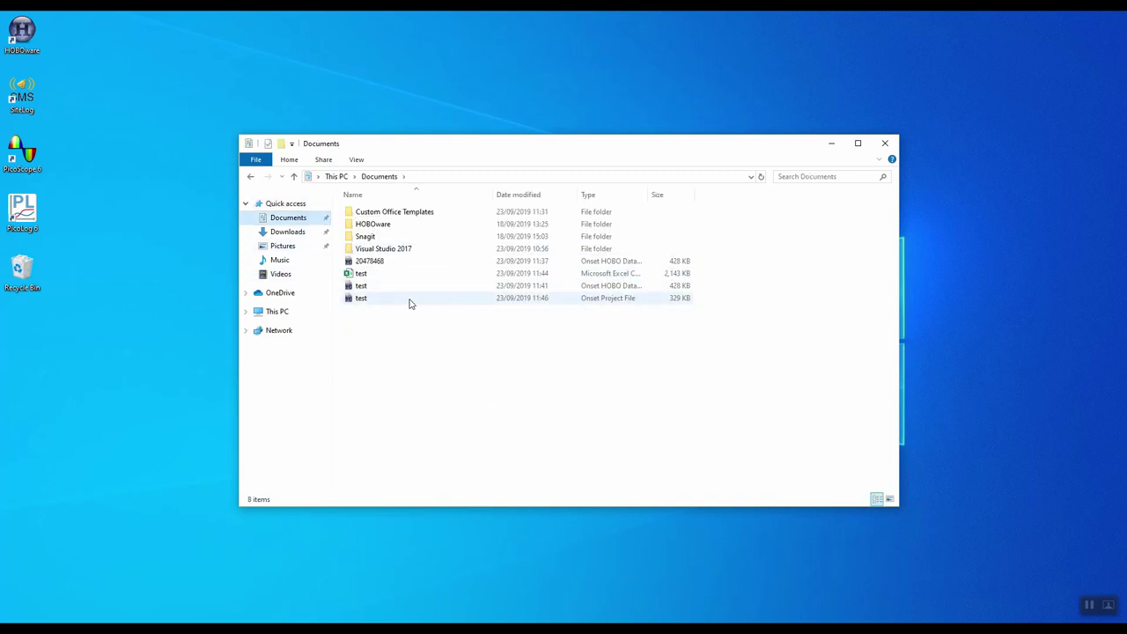
{"action": "double_click", "coordinate": [362, 287]}
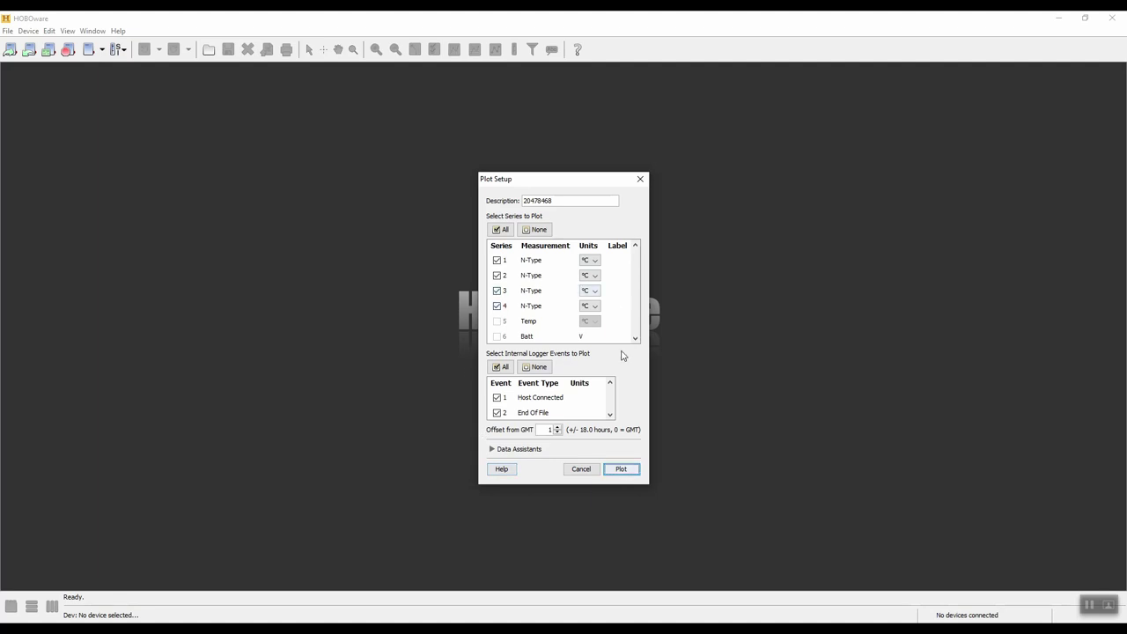
- Plot test.hobo's four N-Type series and logger events, then close HOBOware
{"action": "left_click", "coordinate": [618, 468]}
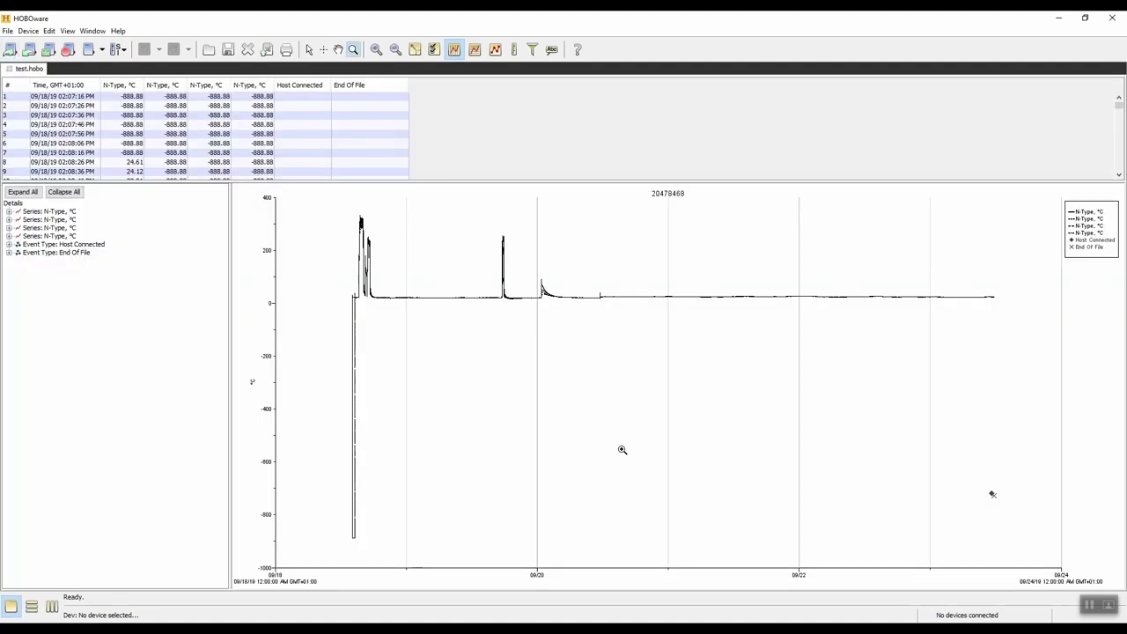
{"action": "left_click", "coordinate": [1085, 18]}
{"action": "left_click", "coordinate": [1047, 74]}
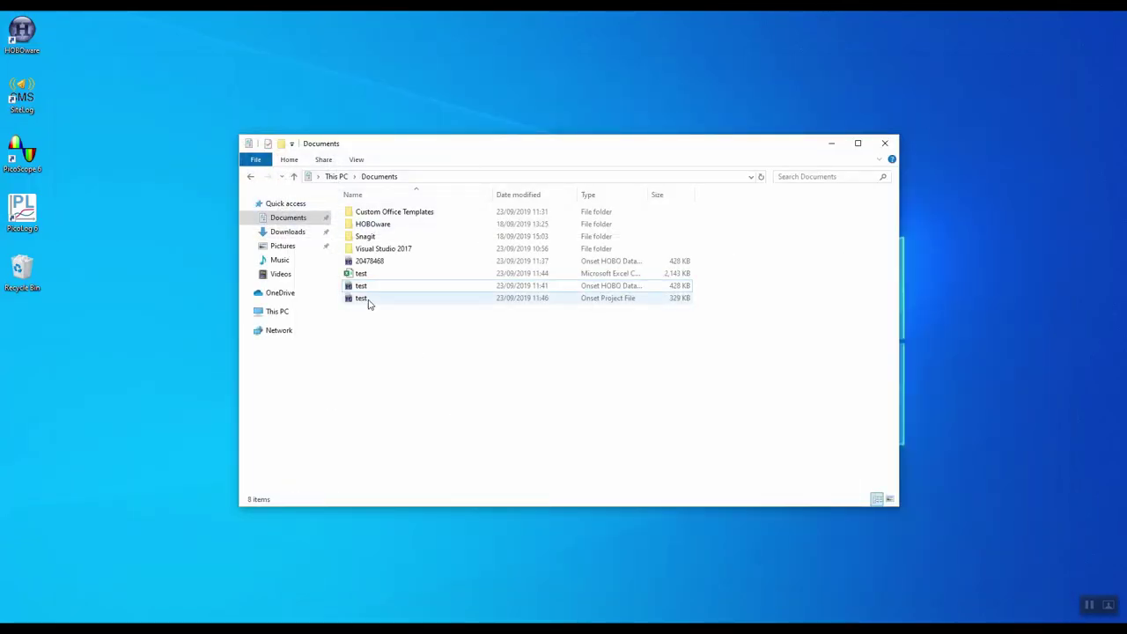
- Reopen test.hproj from Documents to review its saved plot, then close HOBOware
{"action": "double_click", "coordinate": [369, 302]}
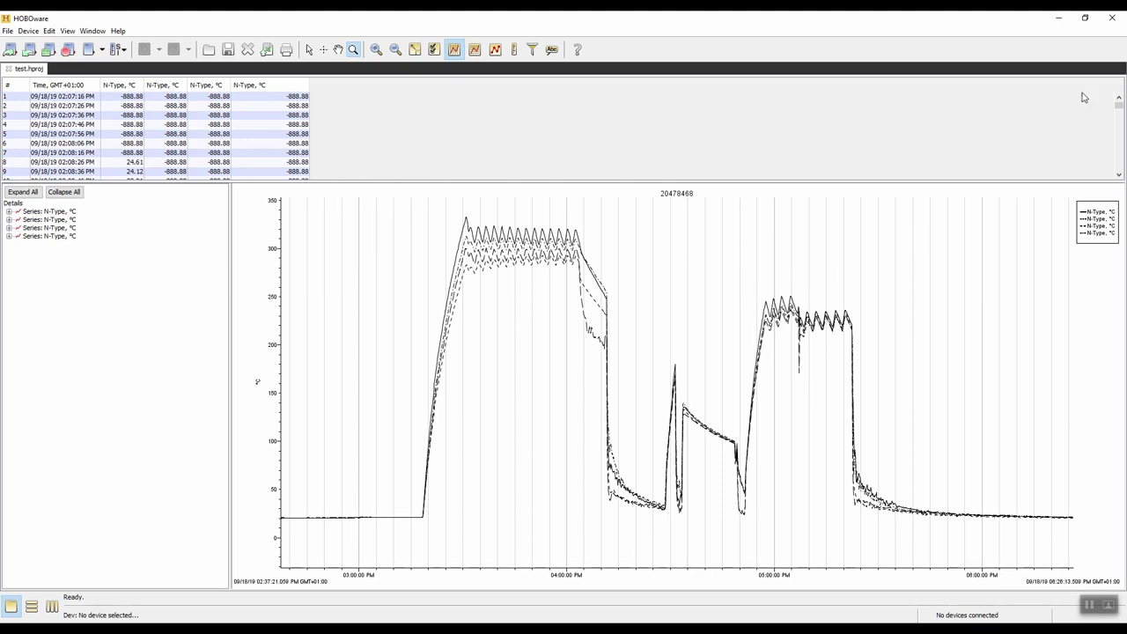
{"action": "key", "text": "super+Down"}
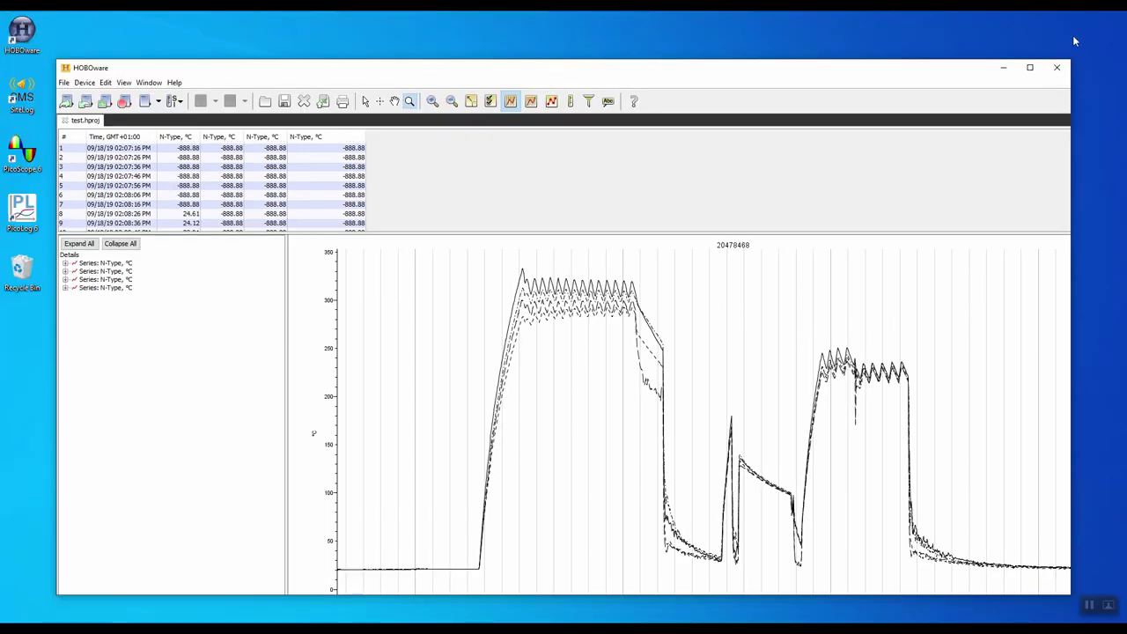
{"action": "left_click", "coordinate": [1056, 65]}
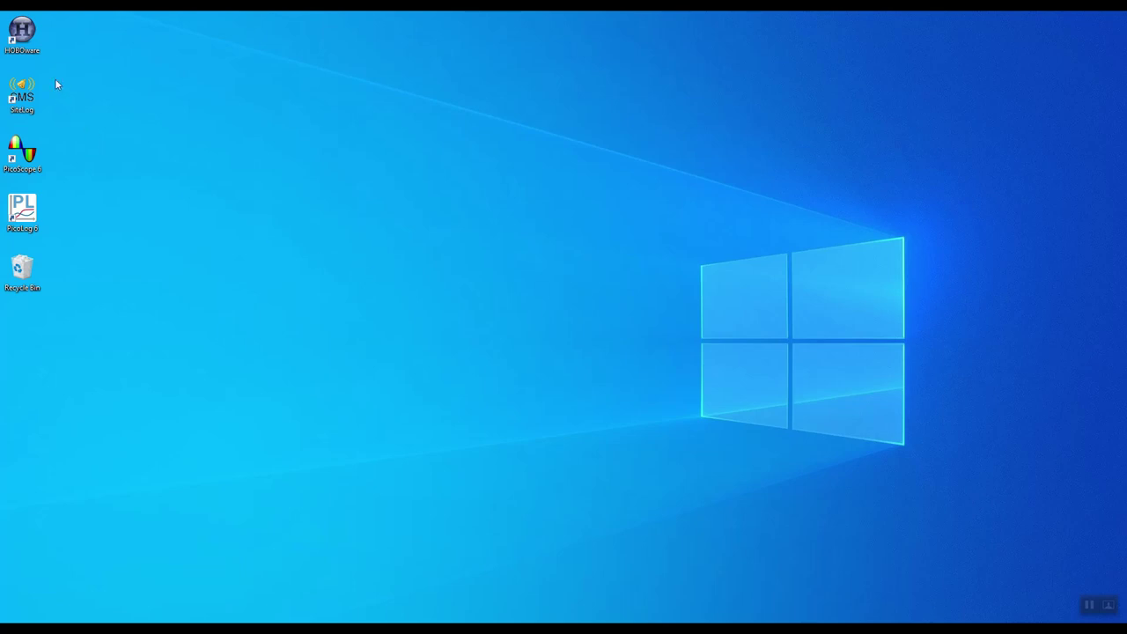
- Start HOBOware and begin launching the connected logger from the Device menu
{"action": "left_click", "coordinate": [22, 34]}
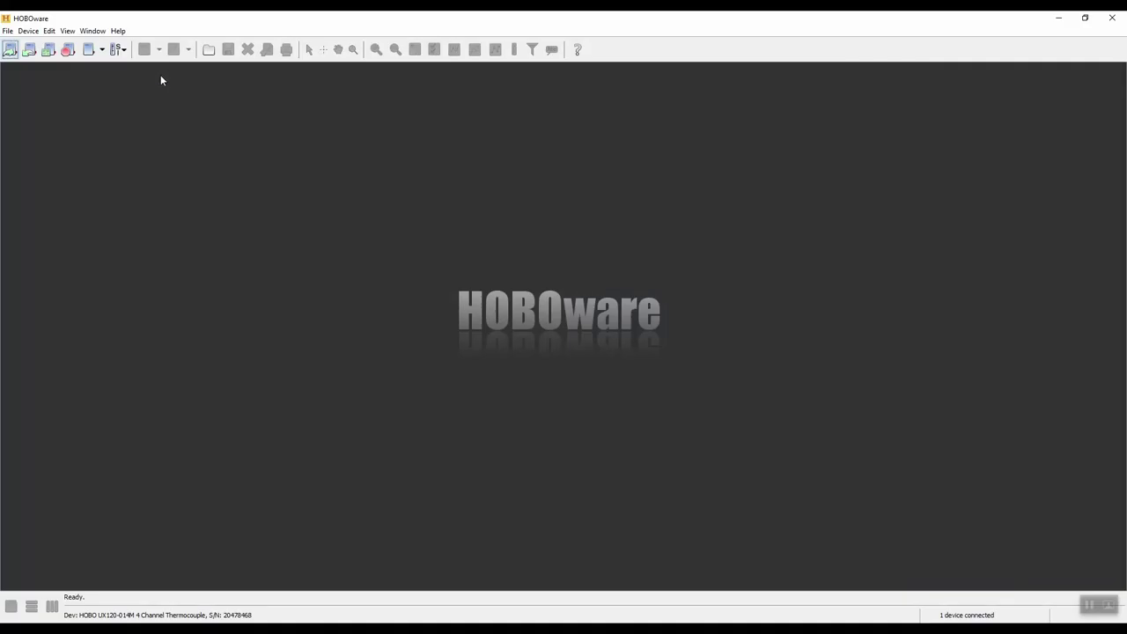
{"action": "left_click", "coordinate": [28, 30]}
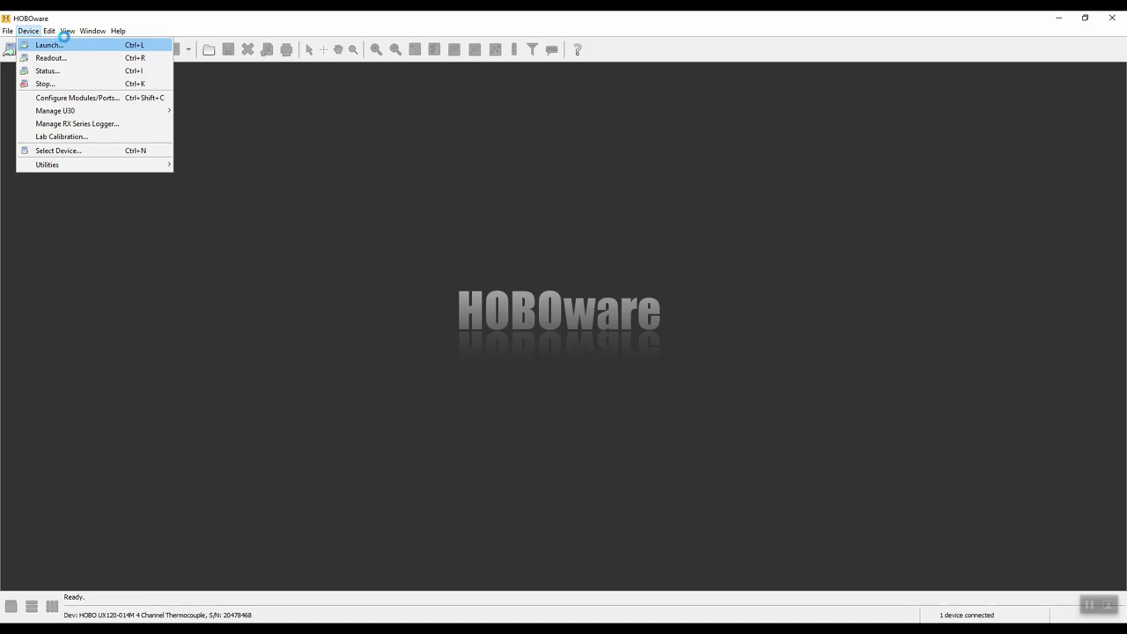
{"action": "left_click", "coordinate": [63, 41]}
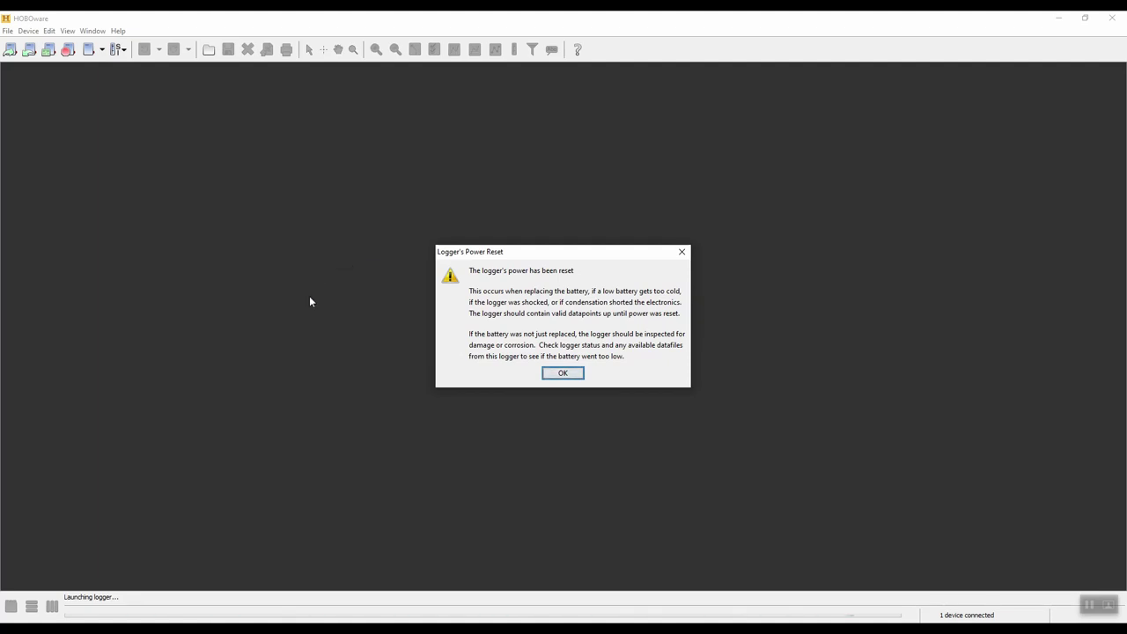
- Dismiss the power reset warning and start the logger with four N-Type channels at 10 s
{"action": "left_click", "coordinate": [559, 373]}
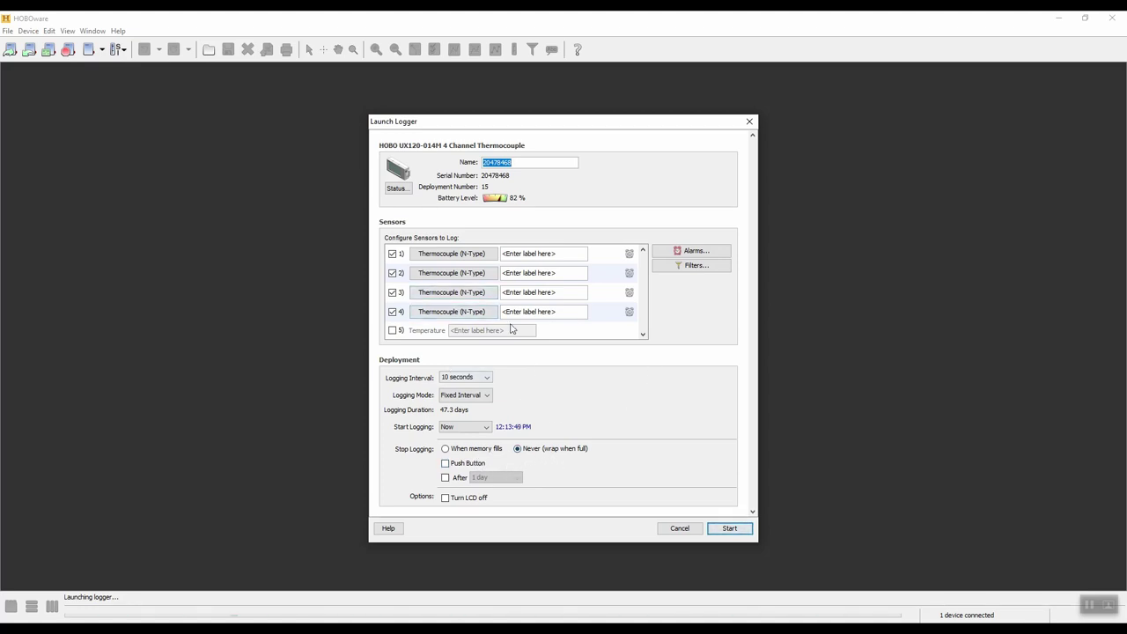
{"action": "left_click", "coordinate": [727, 527]}
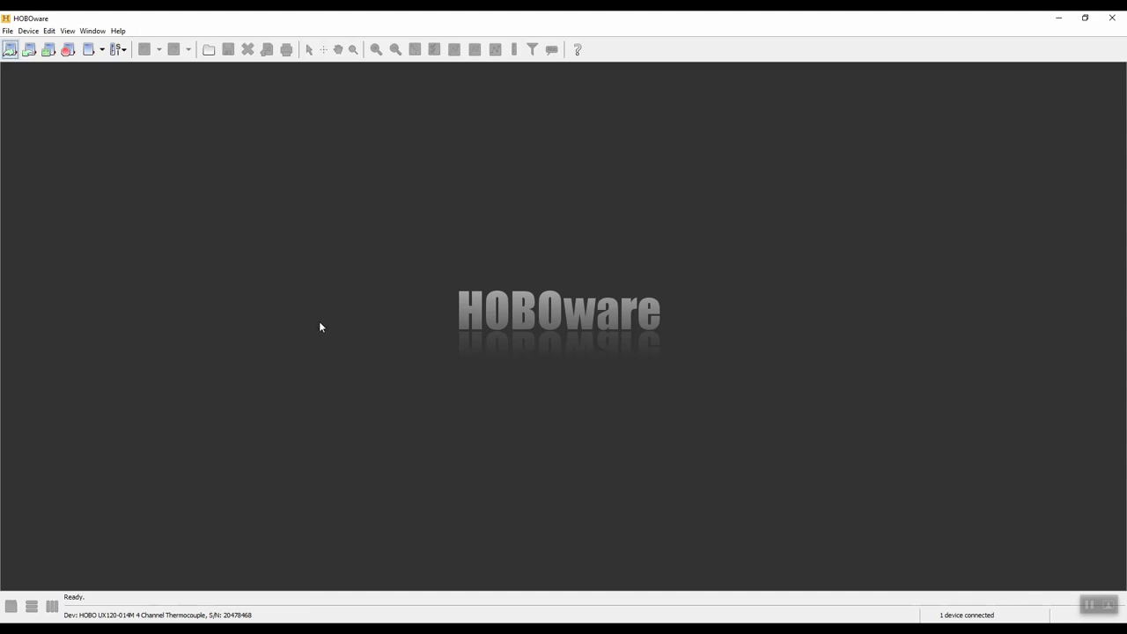
- Let the logger finish launching, then bring up the Device menu
{"action": "double_click", "coordinate": [3, 15]}
{"action": "left_click", "coordinate": [29, 31]}
- Check the logger's status: launched, logging every 10 seconds, battery 84%
{"action": "left_click", "coordinate": [47, 72]}
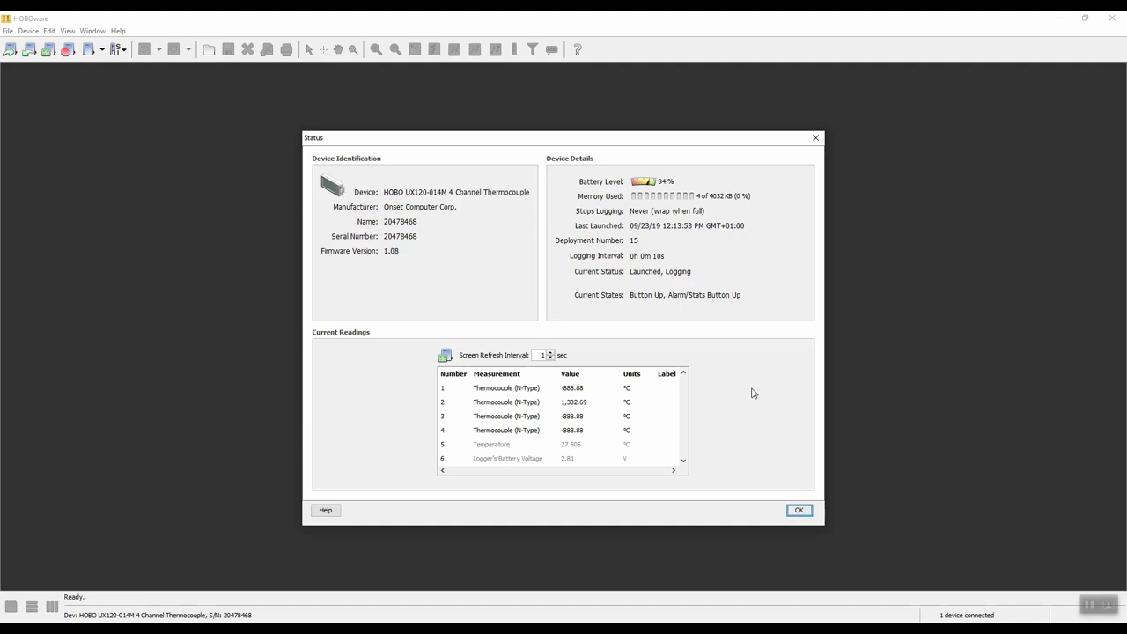
- Close the status report and stop the logger, confirming and acknowledging the stop
{"action": "left_click", "coordinate": [798, 511]}
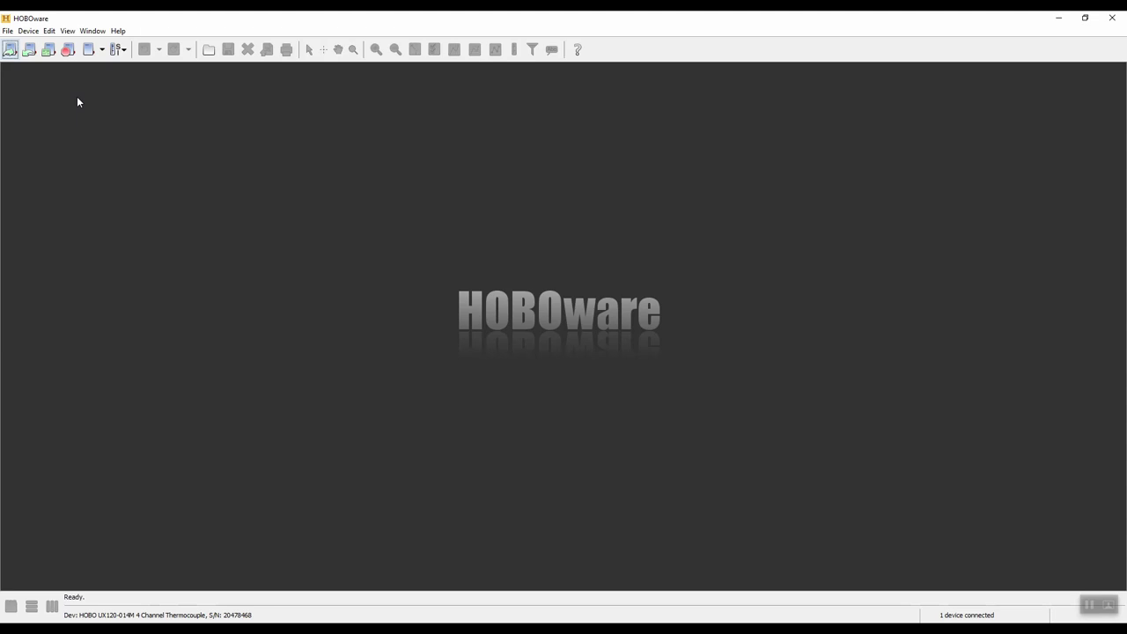
{"action": "left_click", "coordinate": [66, 50]}
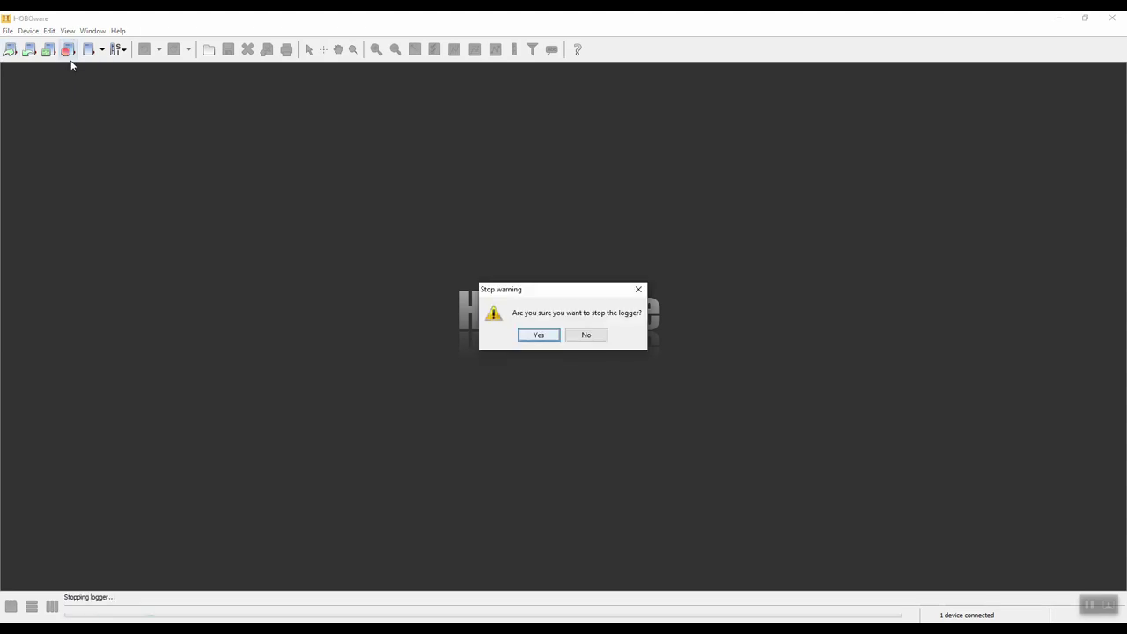
{"action": "left_click", "coordinate": [539, 336]}
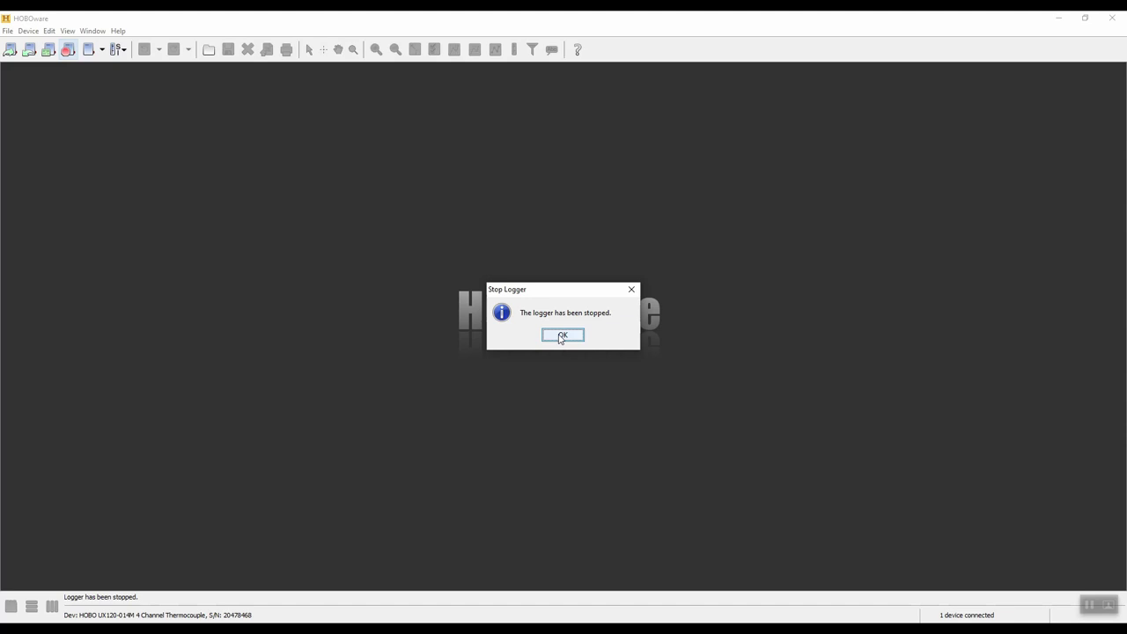
{"action": "left_click", "coordinate": [560, 336]}
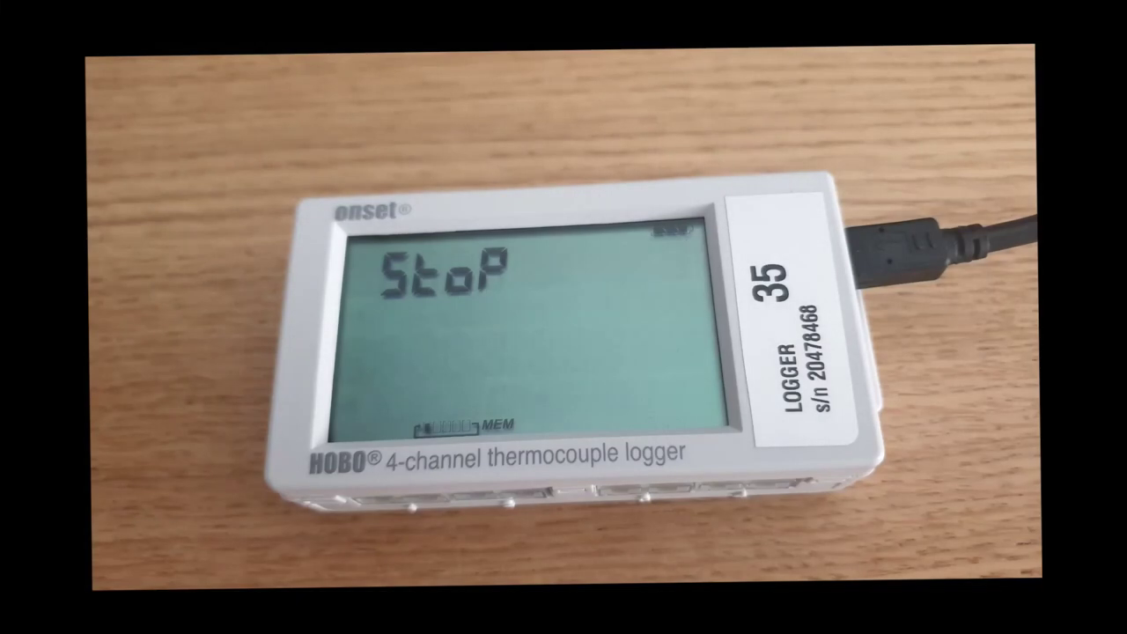